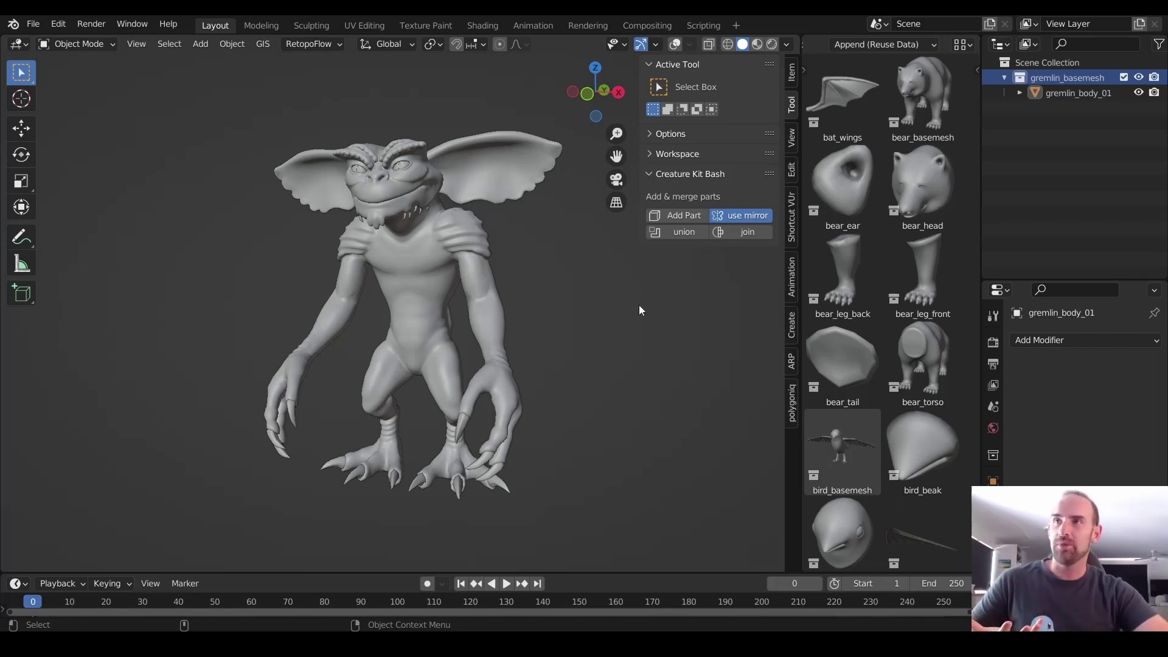
Search the asset library for "grem" and clear the search
scroll(847, 47, down, 4)
click(922, 47)
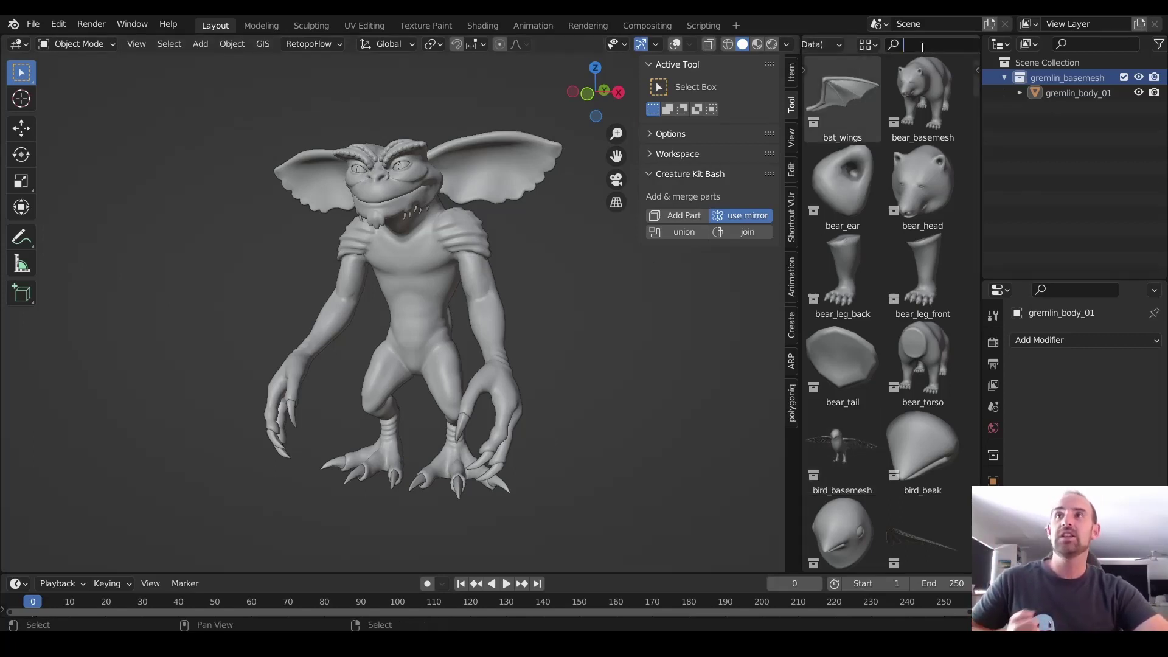
text(grem)
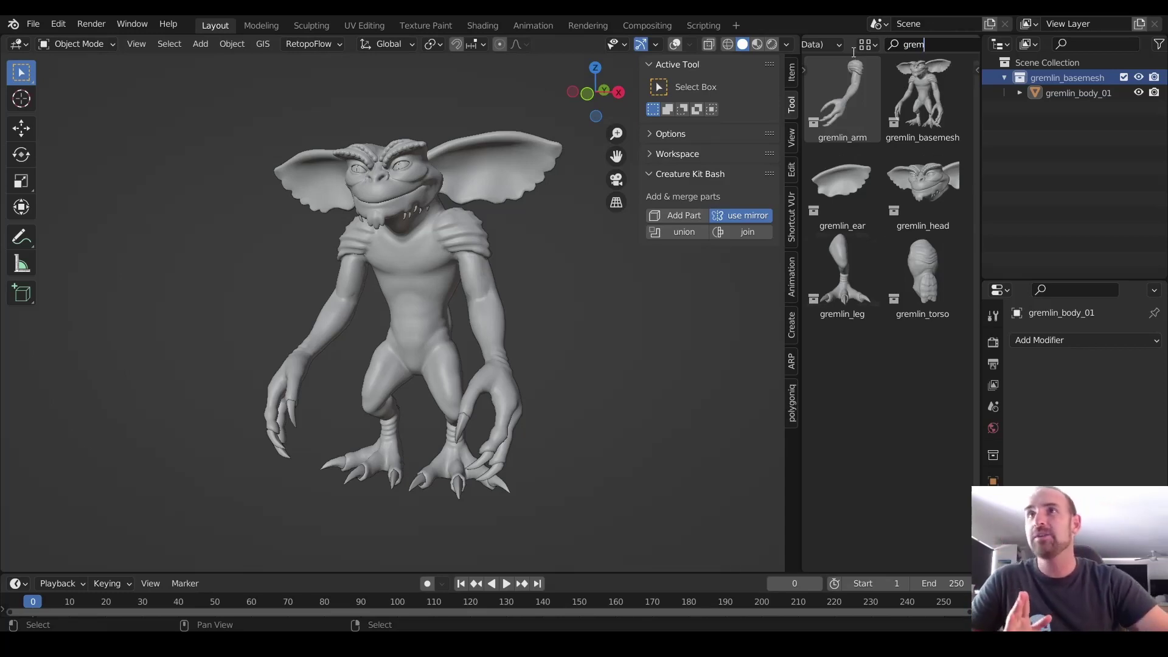
key(Return)
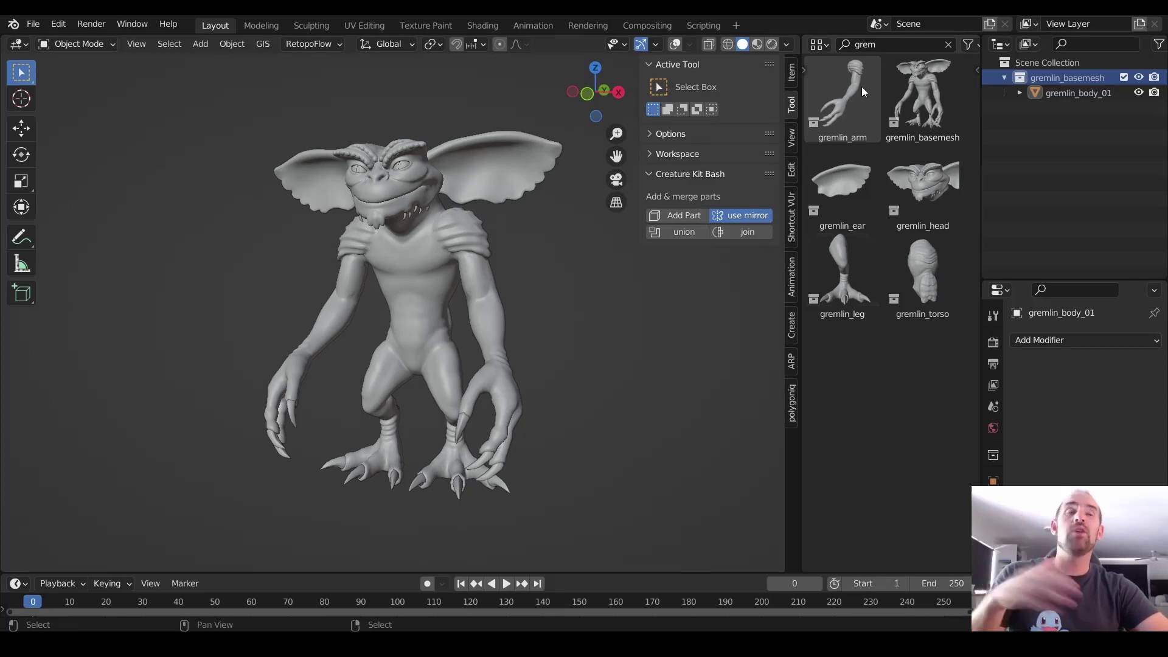
click(949, 44)
From the file path preferences, browse the CKTB Assets library into its BaseMeshes_BAM - Collections folder and select the folder path
click(58, 24)
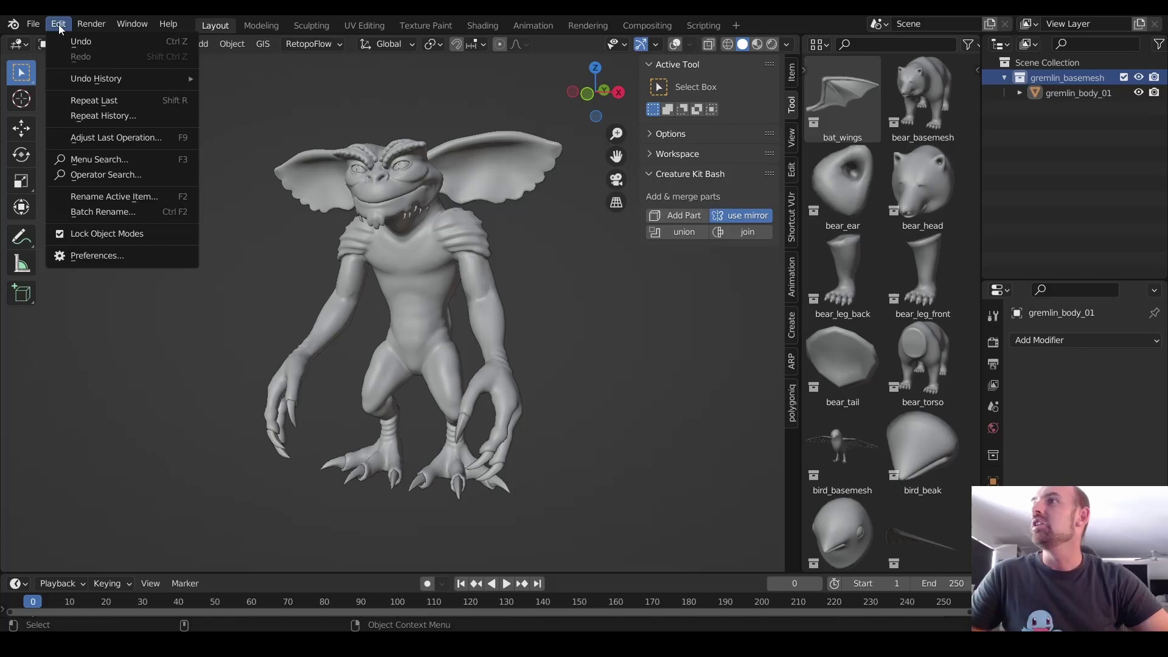
click(85, 256)
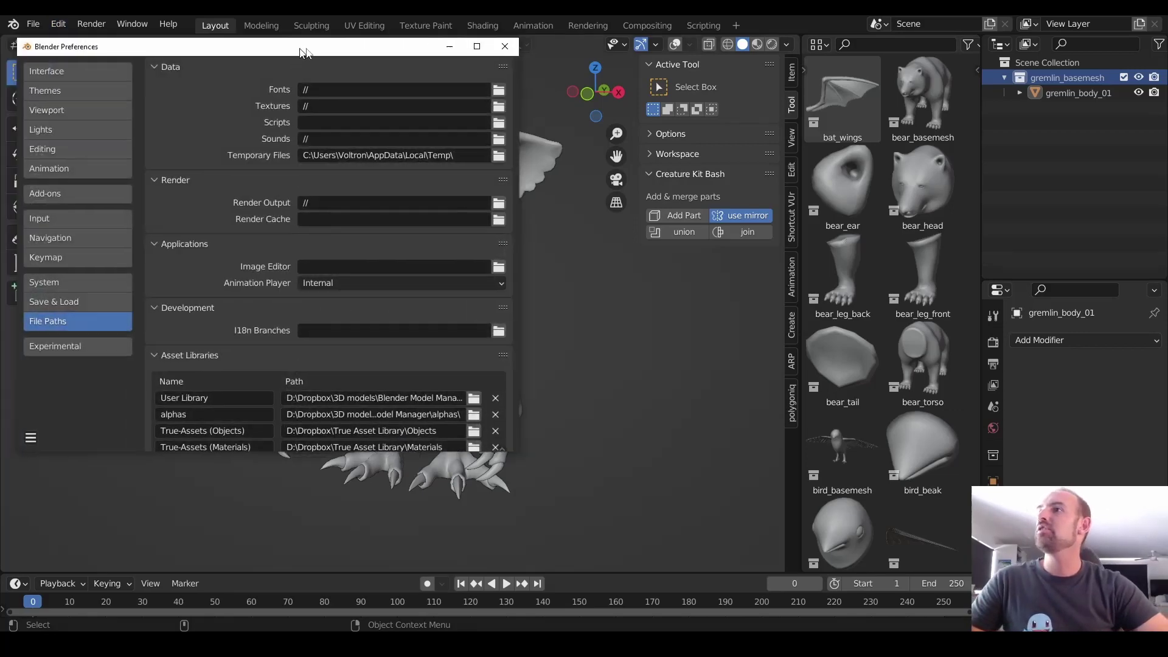
scroll(295, 298, down, 5)
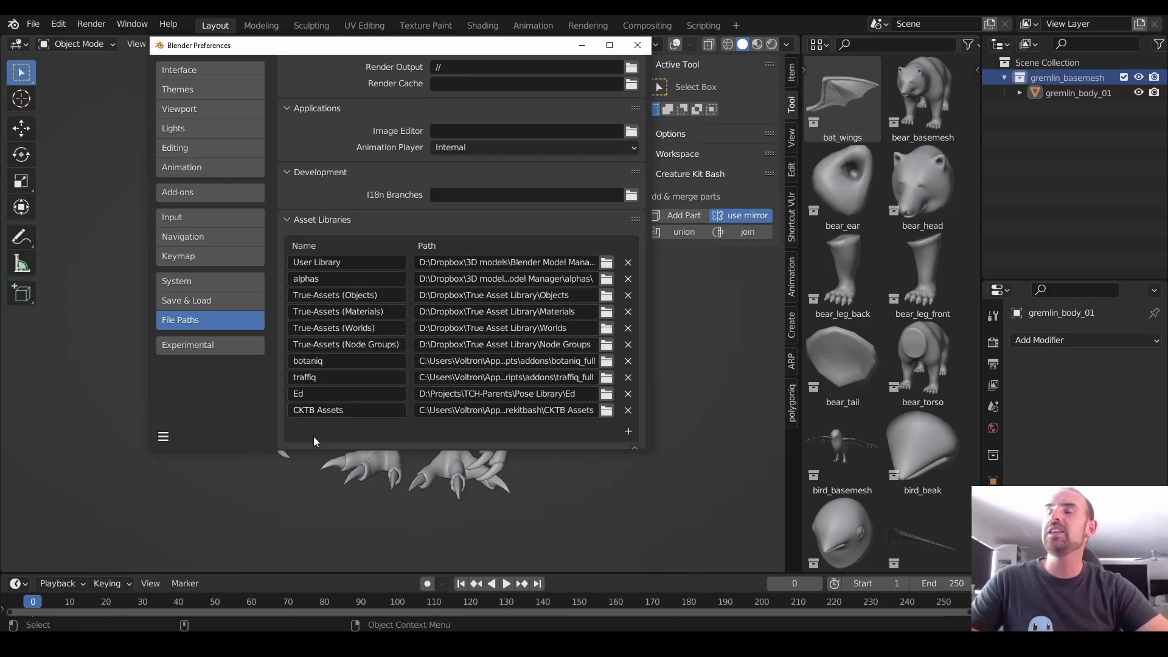
click(606, 410)
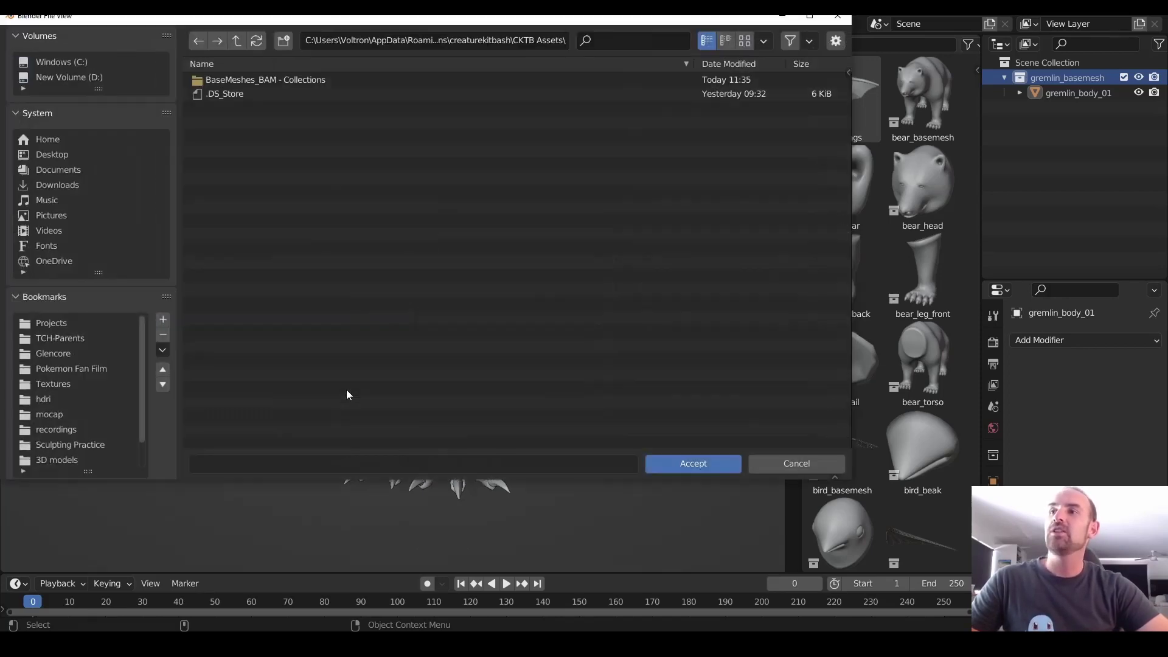
click(272, 81)
right_click(261, 163)
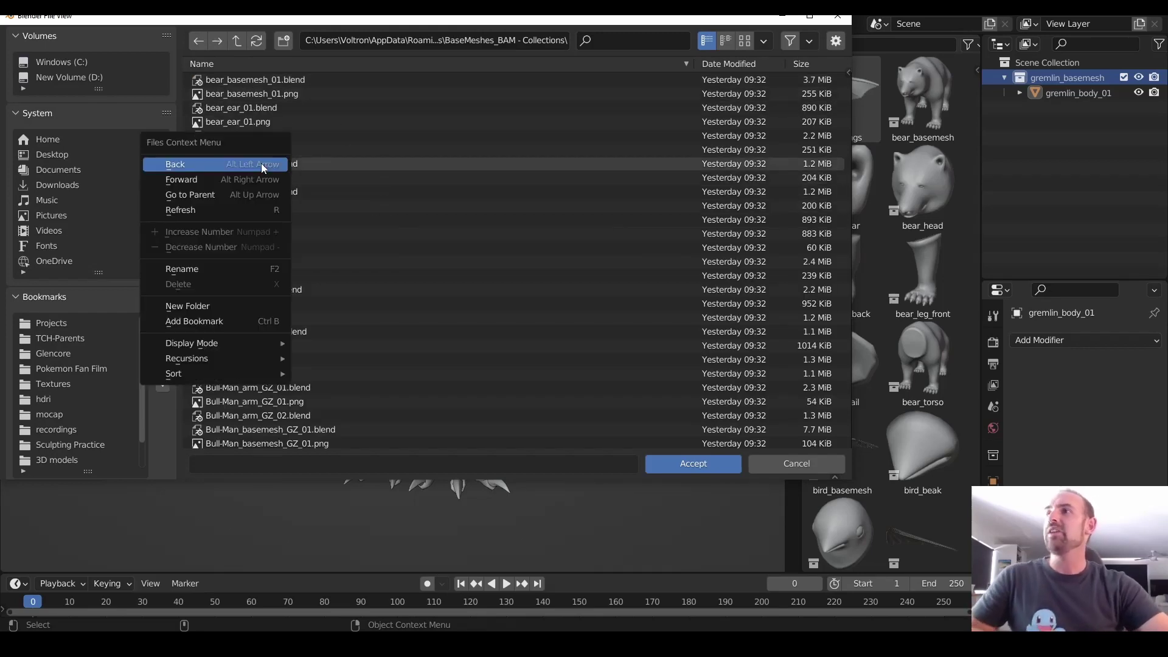
click(454, 38)
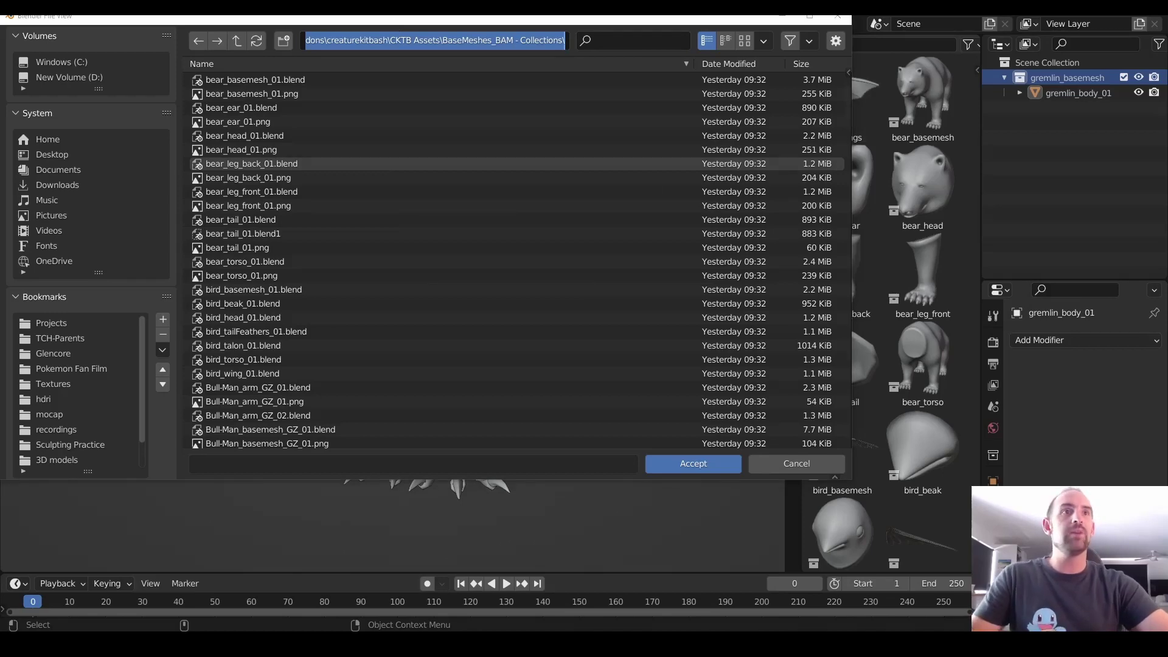
Switch to File Explorer and delete the .blend and .png files of Gremlin_arm_01 and Gremlin_basemesh_01 from the BaseMeshes_BAM - Collections folder
drag(1167, 61, 610, 28)
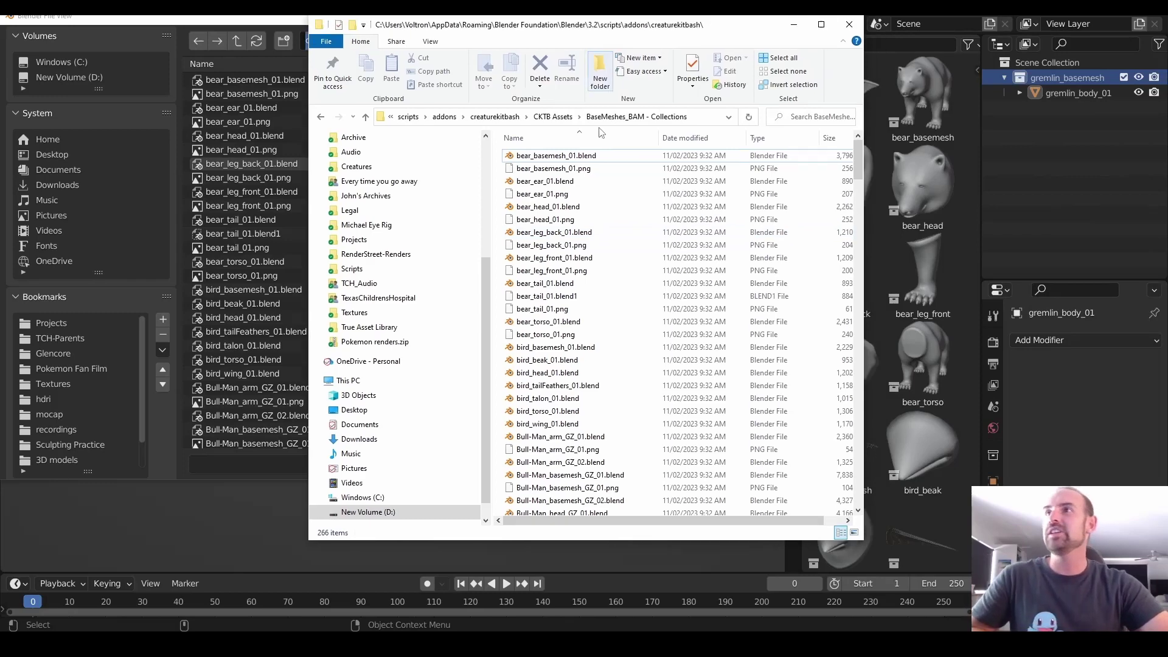
click(591, 230)
text(gr)
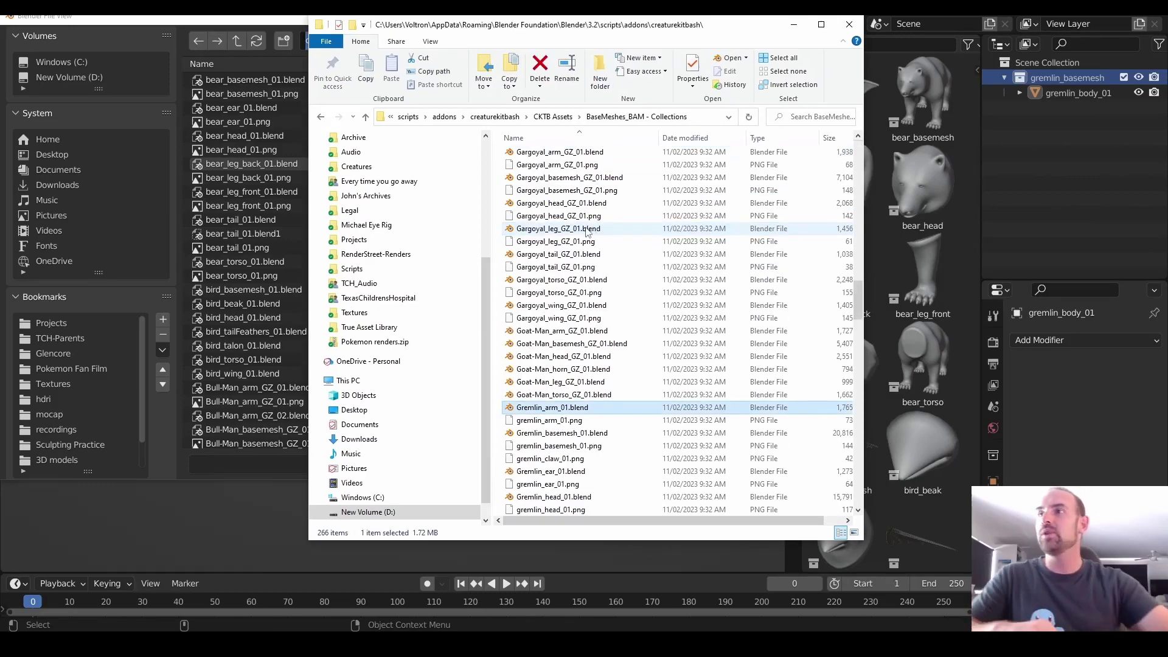
scroll(568, 365, down, 1)
ctrl+click(568, 395)
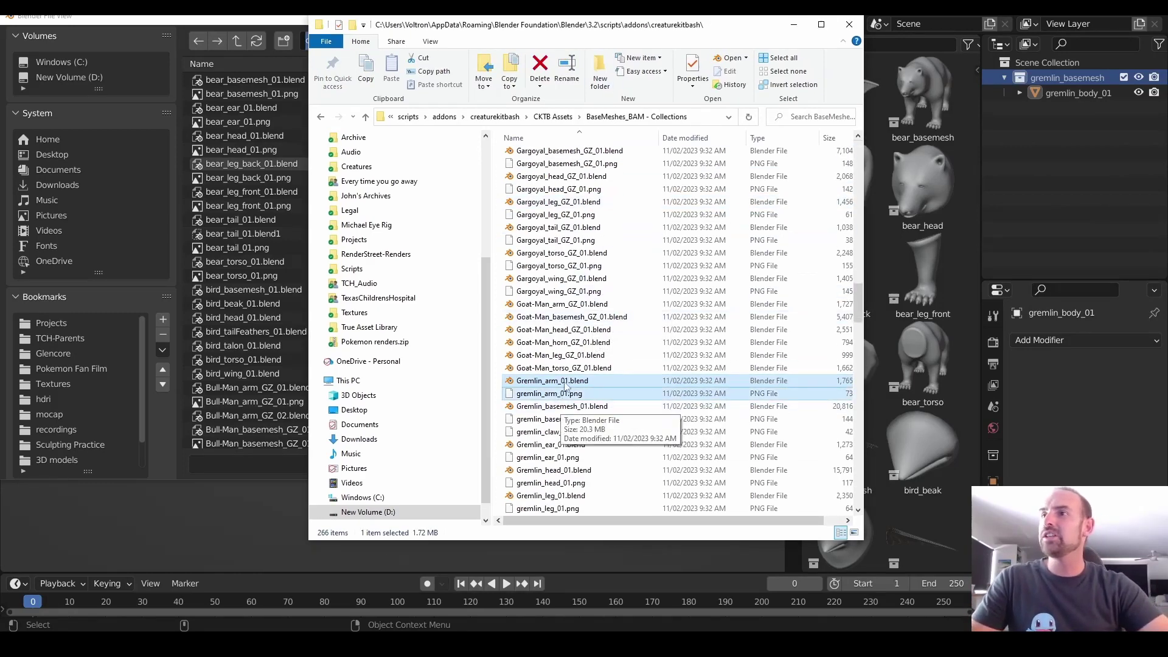
ctrl+click(561, 406)
ctrl+click(587, 422)
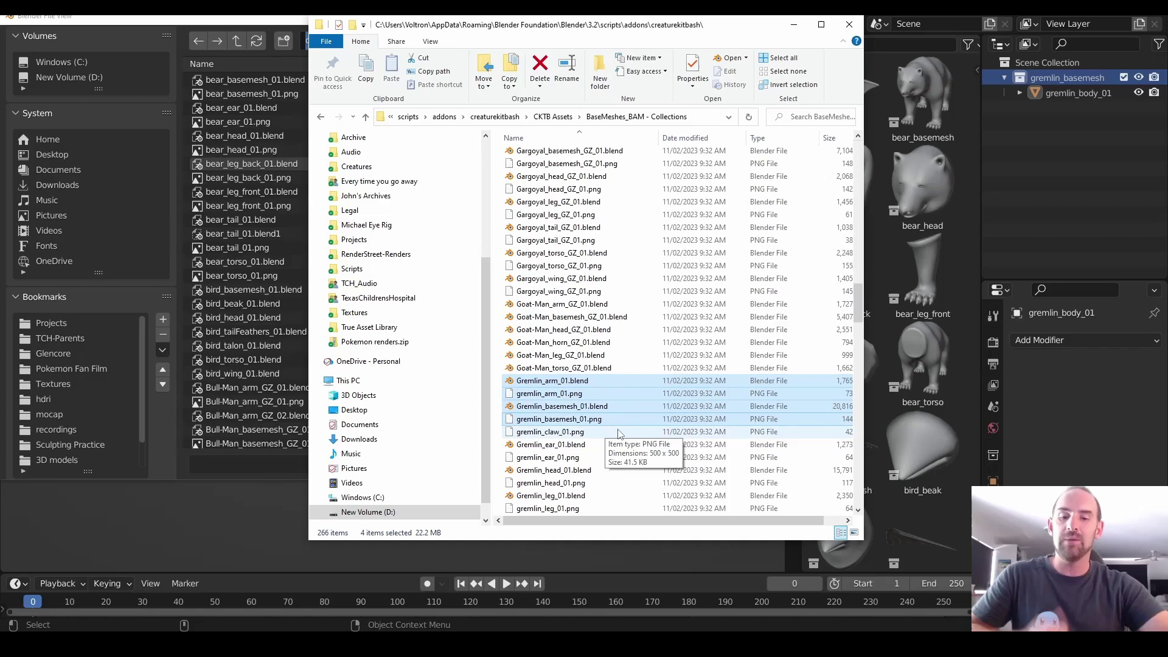
key(Delete)
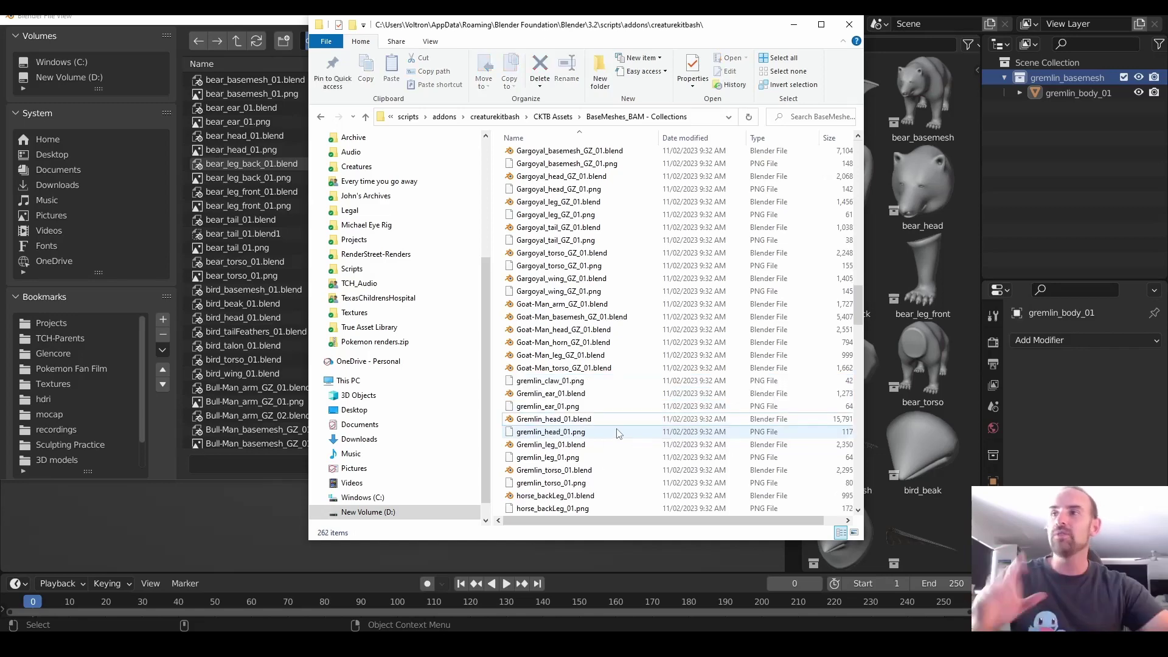
Return to Blender, close the file browser and preferences, and refresh the CKTB Assets library
click(793, 25)
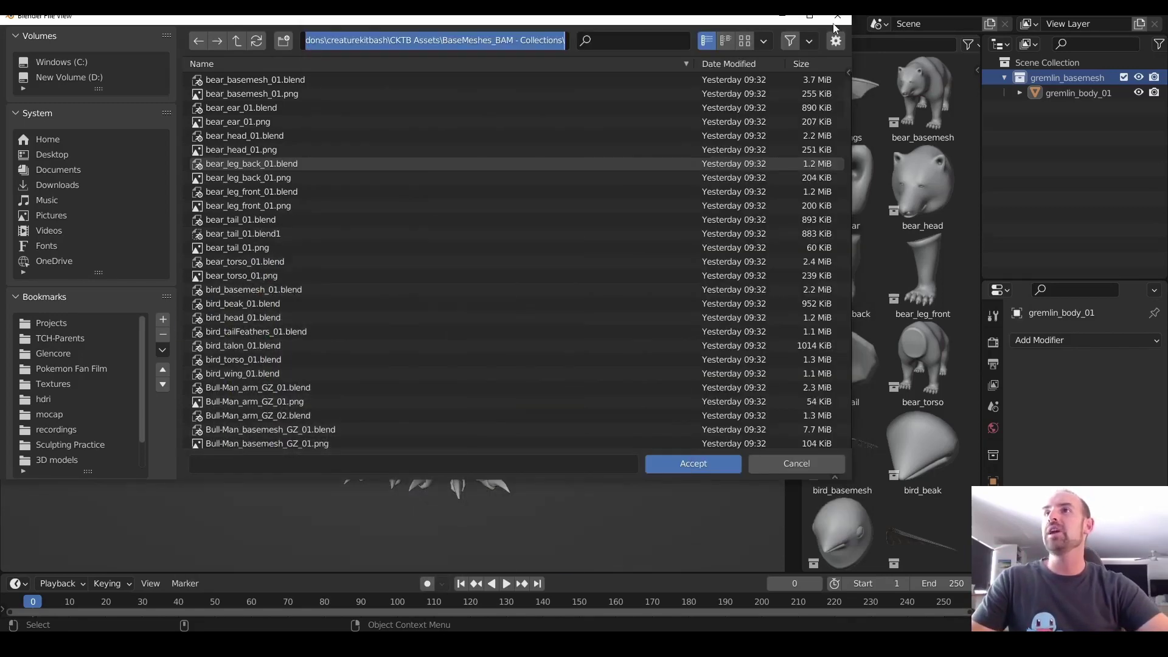
click(837, 24)
click(637, 45)
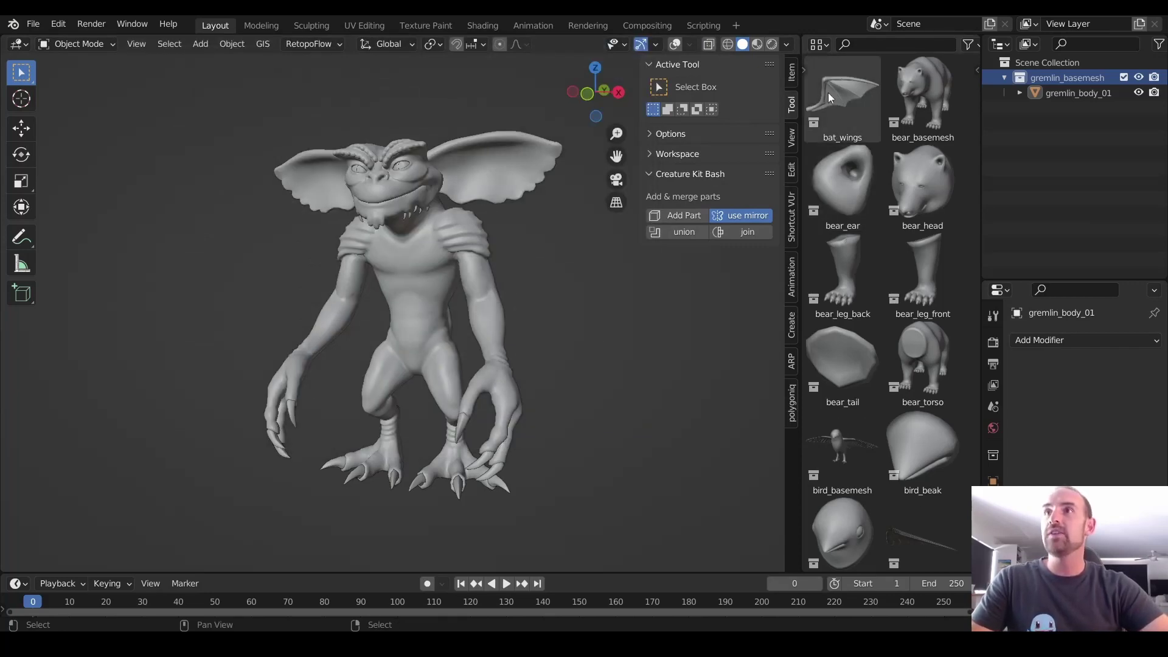
drag(801, 93, 658, 92)
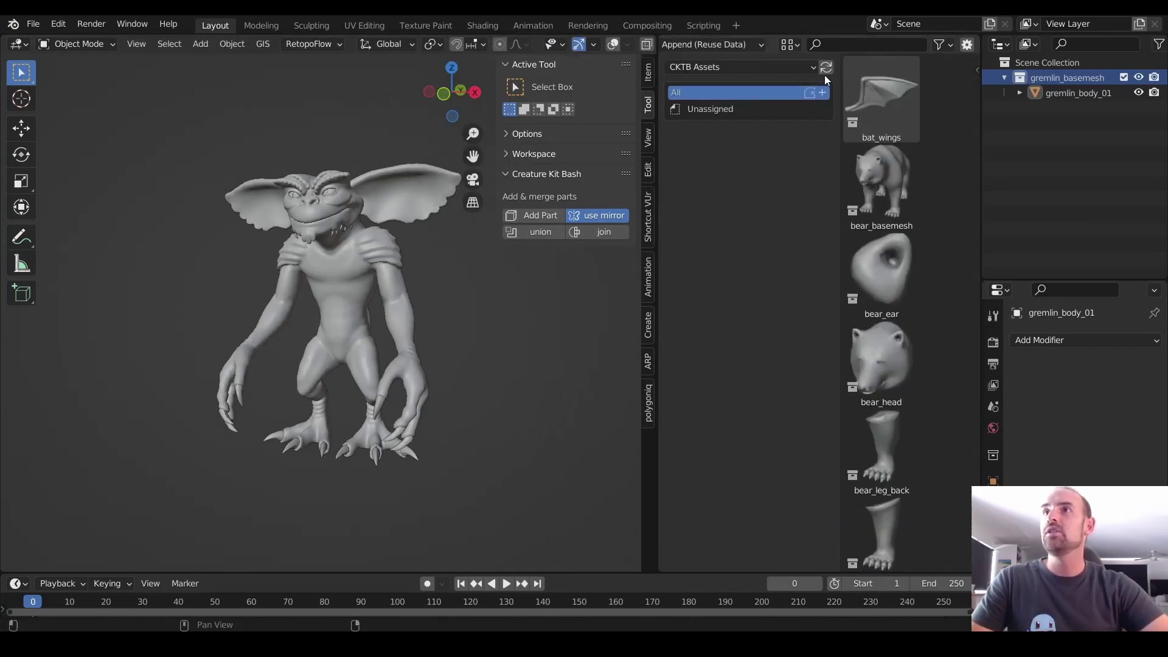
click(825, 73)
drag(838, 120, 717, 88)
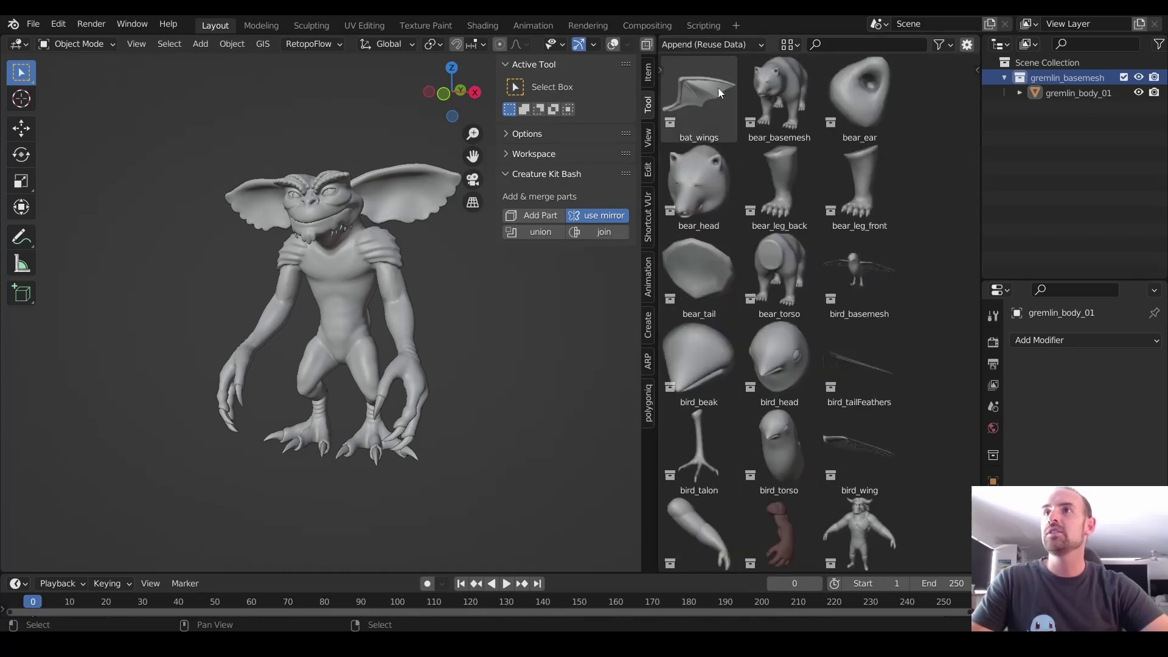
Filter the refreshed asset library by "grem" and widen the 3D viewport again
click(839, 43)
text(grem)
click(832, 219)
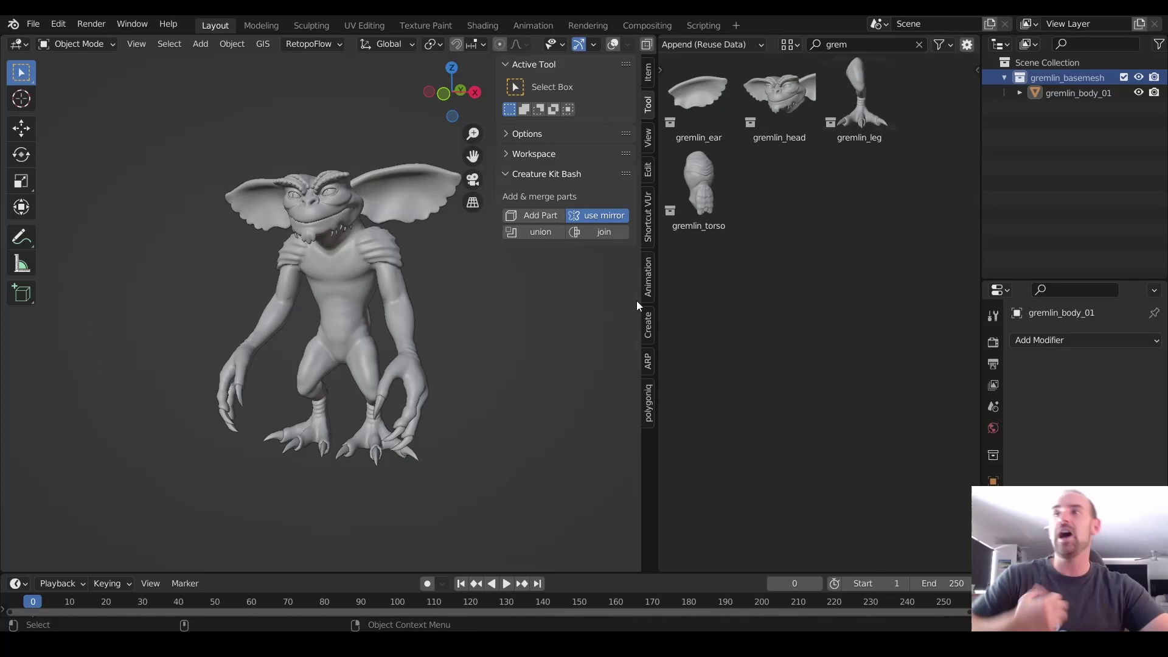
drag(657, 304, 848, 309)
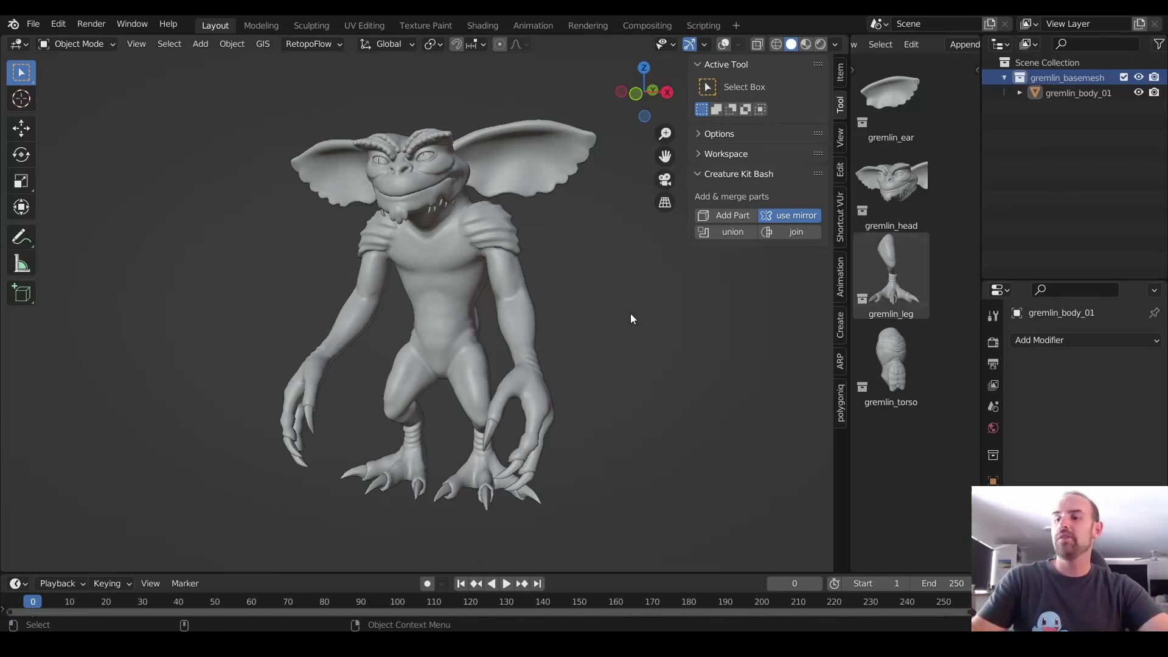
Turn on the viewport overlays and select the gremlin body mesh
key(z)
click(627, 232)
scroll(571, 282, up, 1)
click(538, 255)
mouse_move(561, 242)
middle_down()
mouse_move(536, 239)
mouse_move(578, 218)
middle_up()
Expand the gremlin_body_01 hierarchy and inspect its eye.L and hand claw child objects
click(1019, 92)
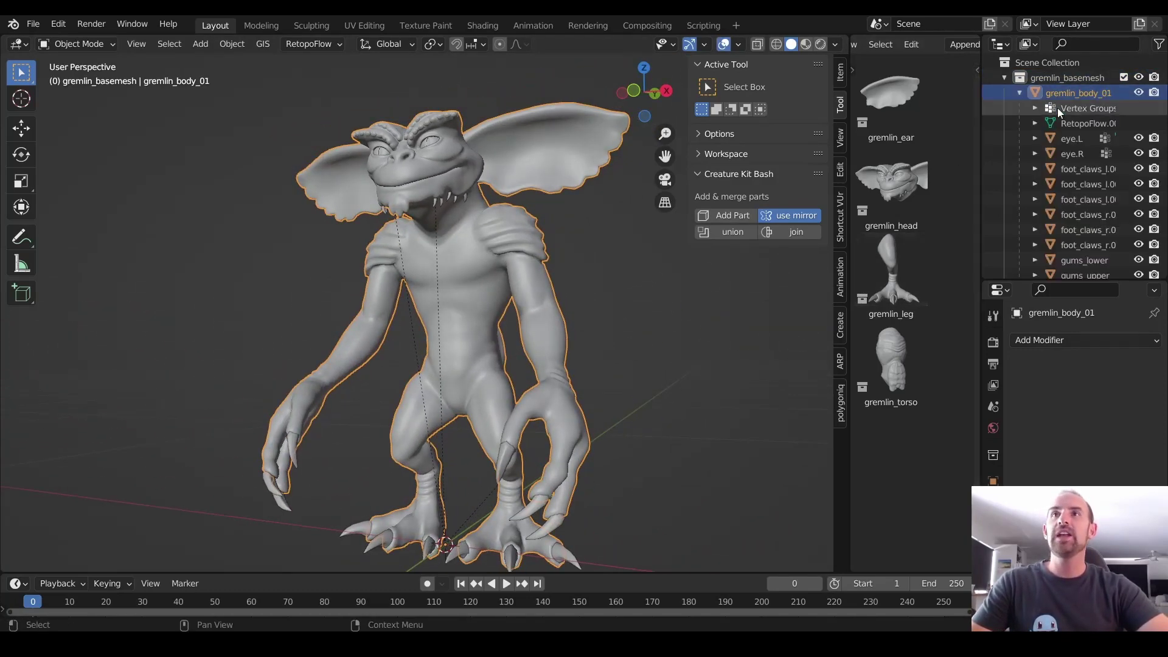
click(1070, 140)
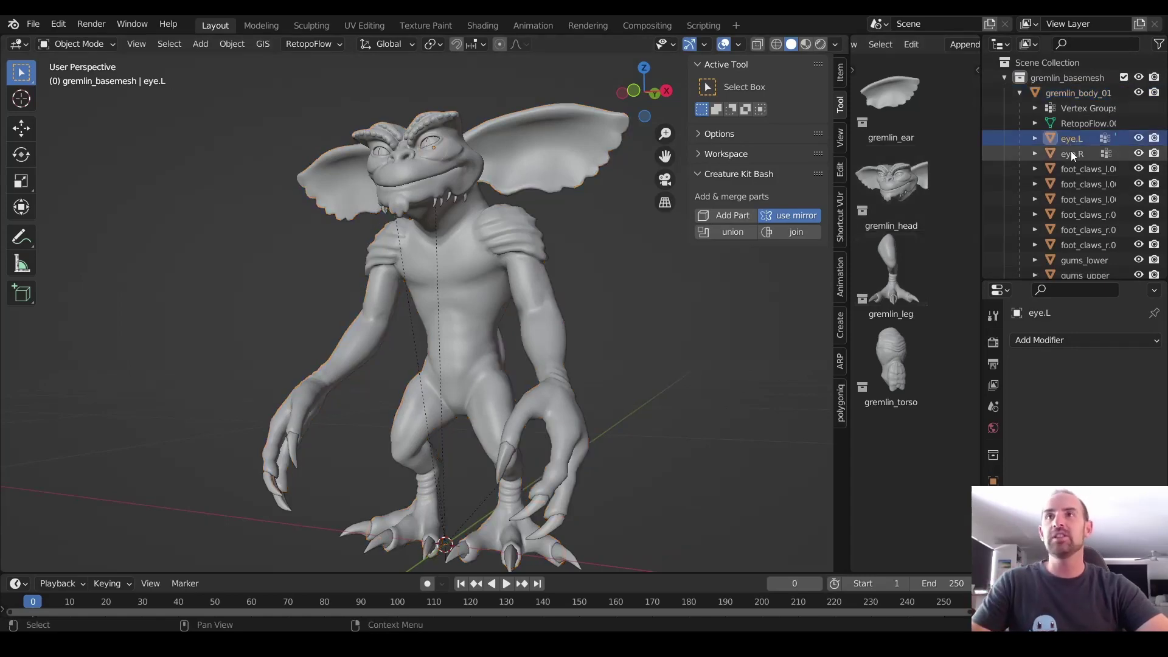
click(494, 471)
middle_drag(531, 385, 437, 207)
scroll(437, 207, up, 2)
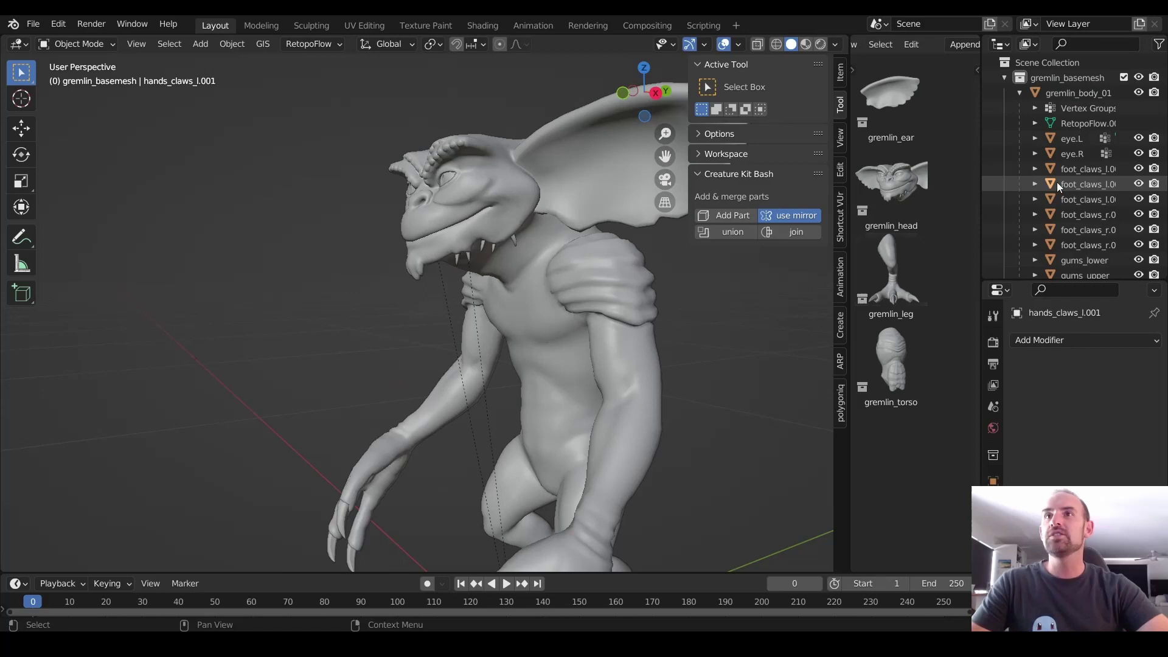
Hide the gremlin body to examine the separate eyes, gums, teeth and claws, and unhide it
click(524, 248)
key(h)
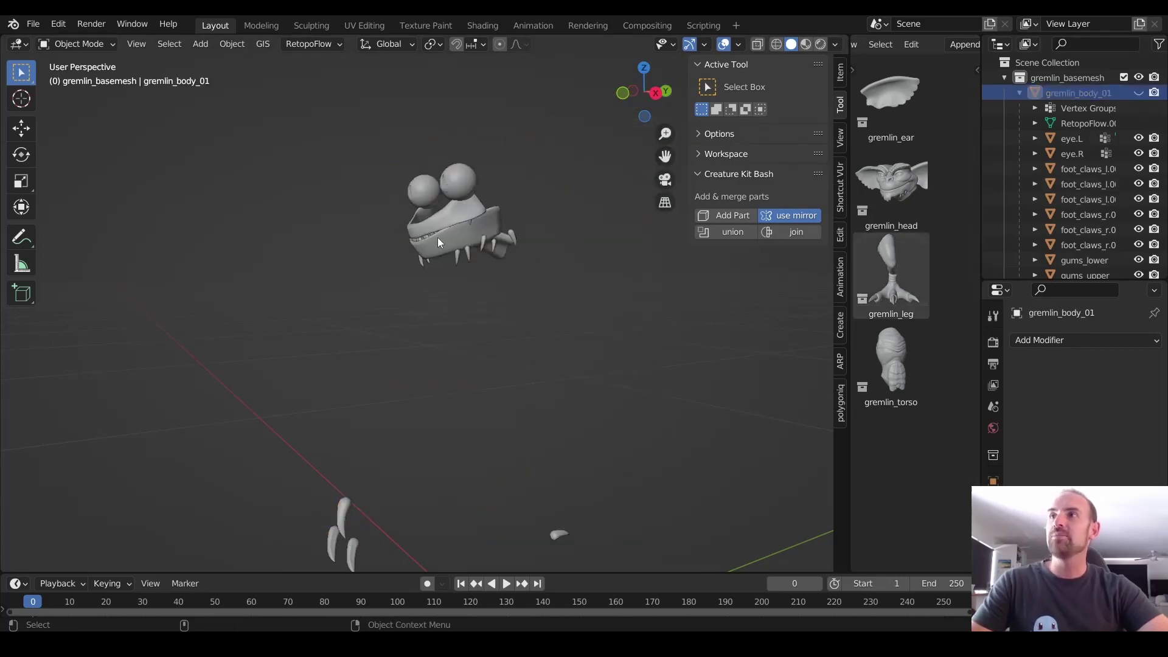
key(alt+h)
scroll(465, 250, down, 3)
middle_drag(469, 246, 548, 250)
Clear the parent of the eye.L object while keeping its transformation, and collapse the gremlin_body_01 hierarchy
click(1078, 138)
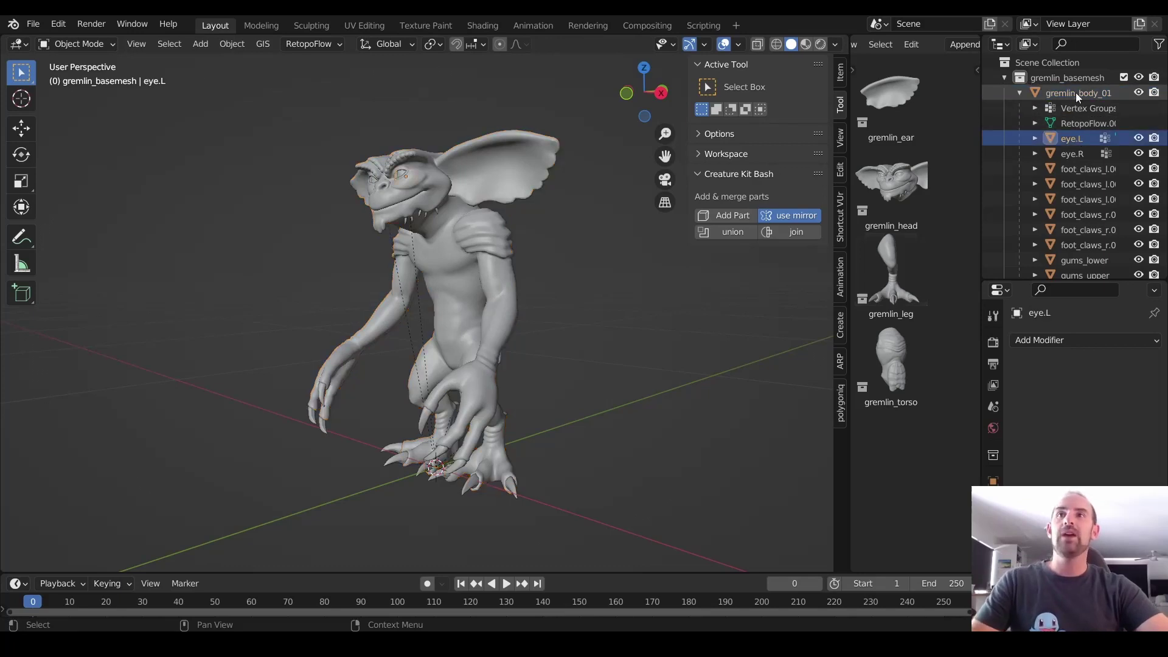
middle_drag(570, 304, 547, 242)
key(alt+p)
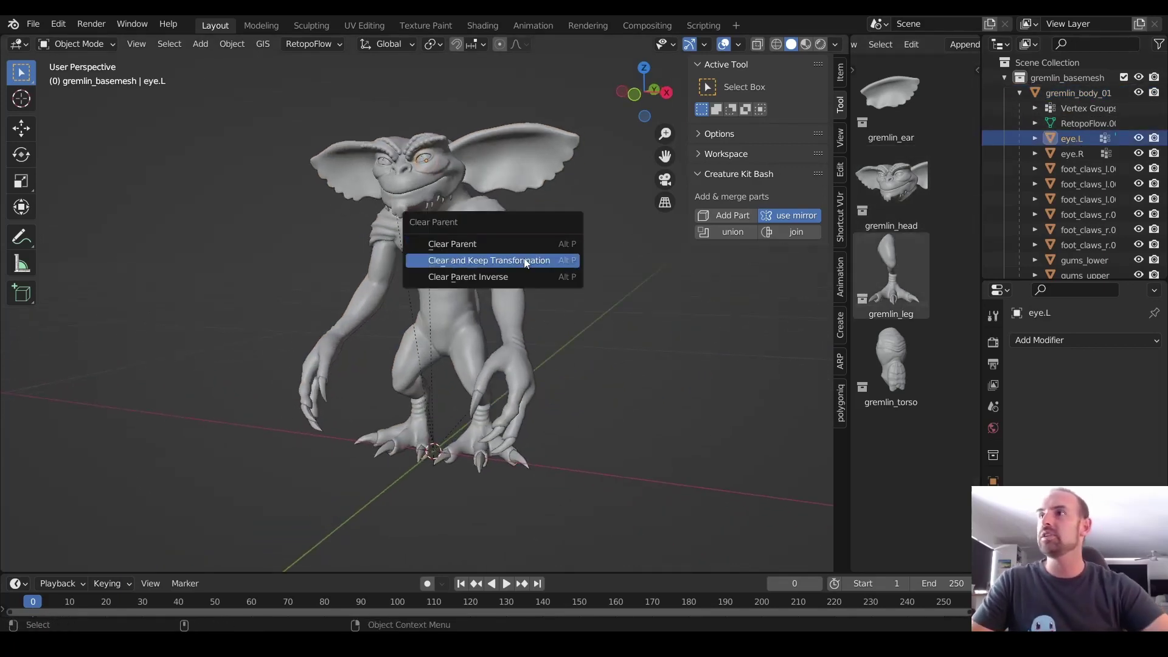
click(524, 262)
shift+scroll(562, 224, up, 3)
click(1019, 108)
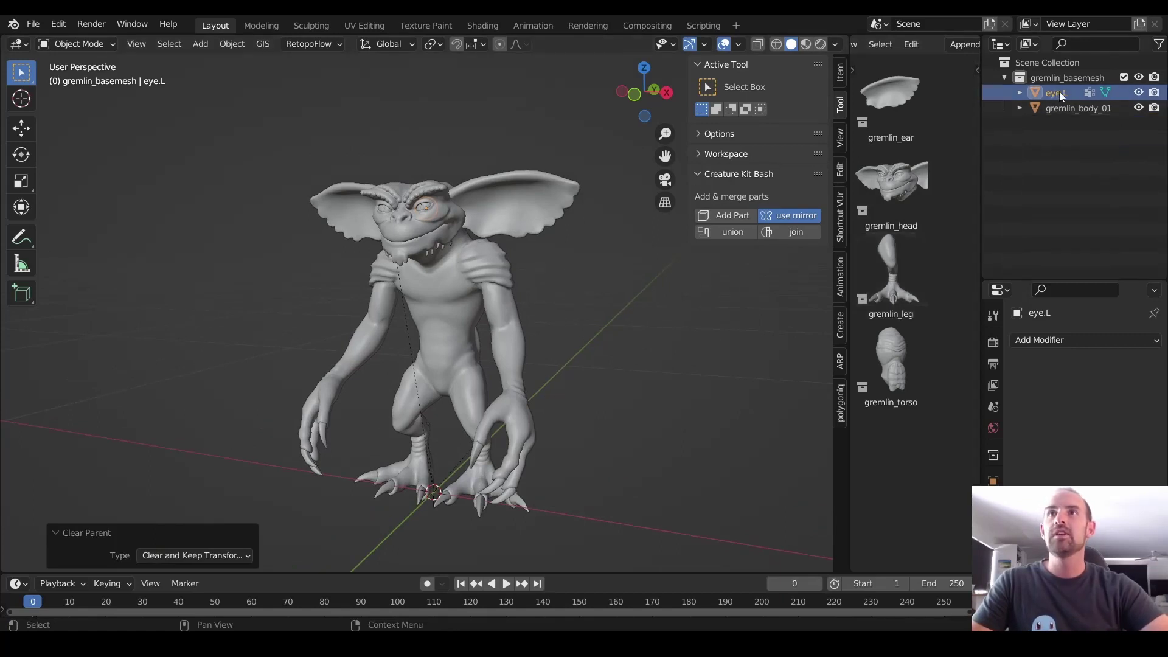
Try to move eye.L onto gremlin_body_01 in the outliner and undo it
mouse_move(1053, 93)
mouse_down()
mouse_move(1076, 106)
mouse_move(1055, 112)
mouse_move(1051, 98)
mouse_move(1054, 109)
mouse_up()
key(ctrl+z)
shift+middle_drag(499, 231, 500, 248)
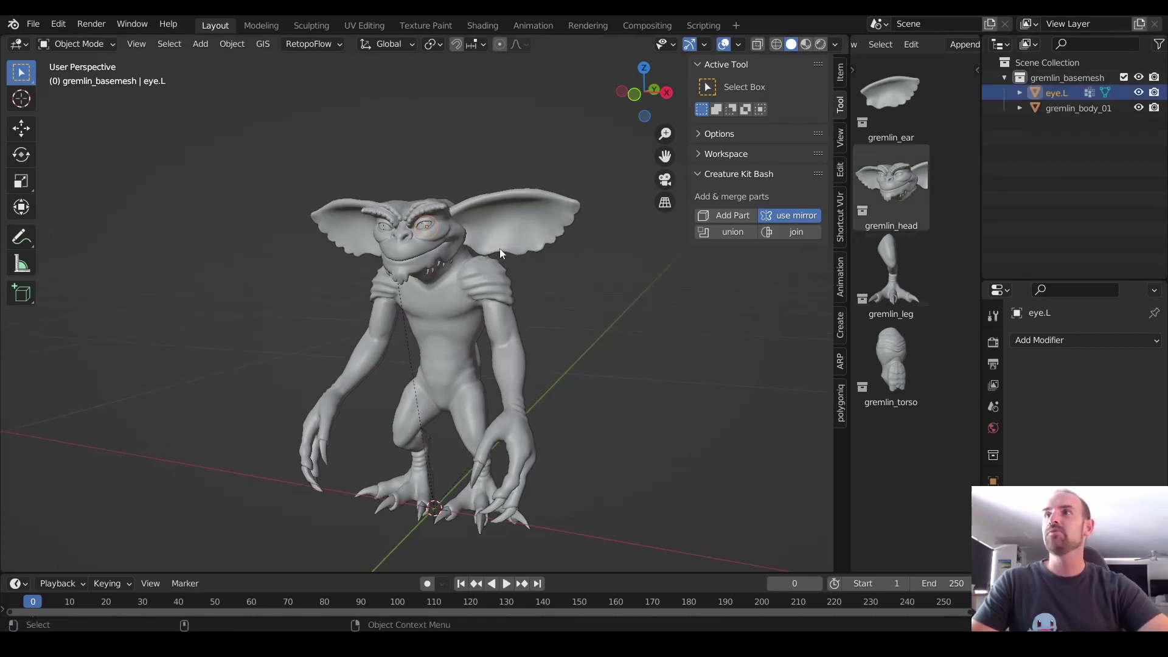
Parent eye.L to gremlin_body_01 with the Object option and check its place in the expanded hierarchy
scroll(446, 181, up, 4)
shift+click(546, 188)
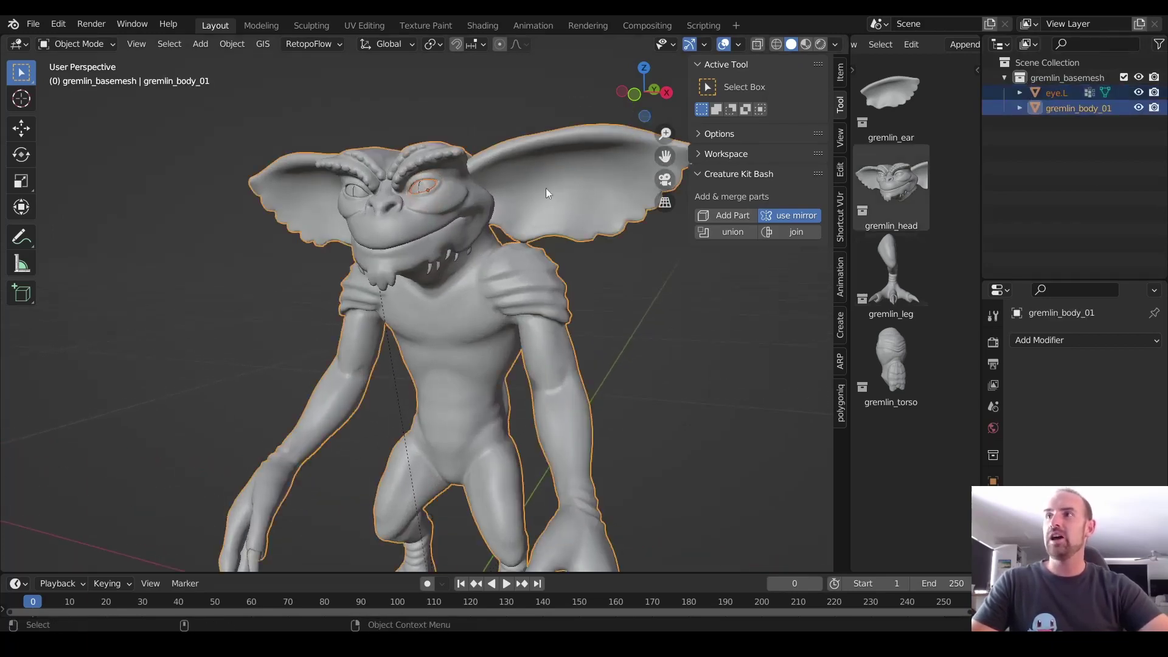
key(ctrl+p)
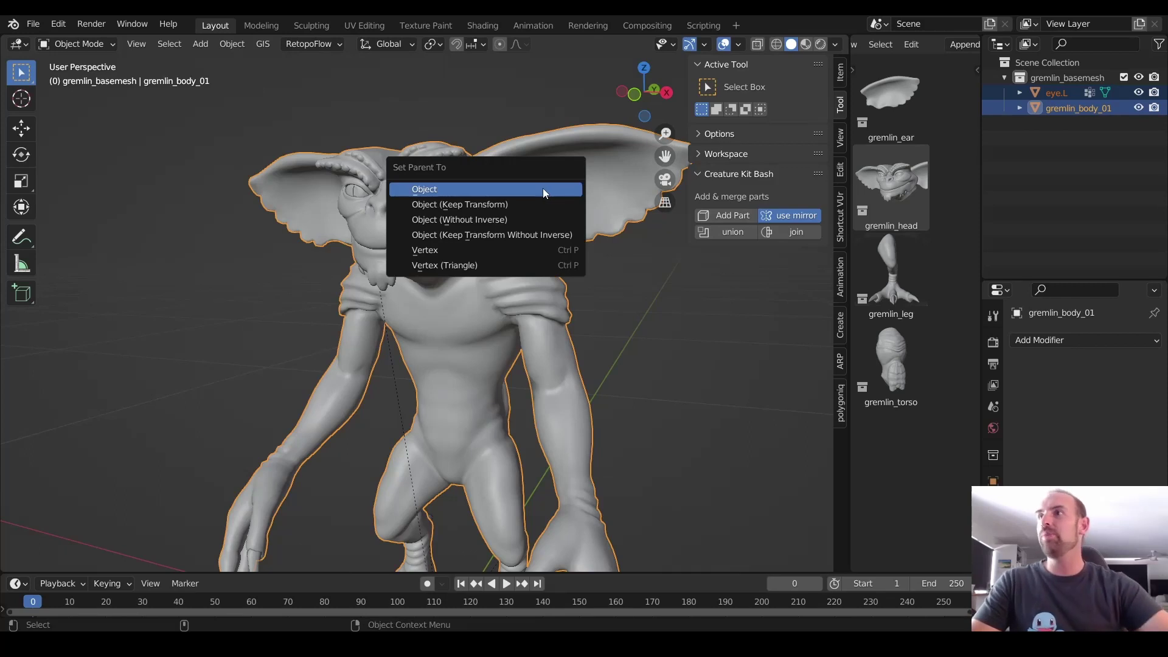
click(472, 189)
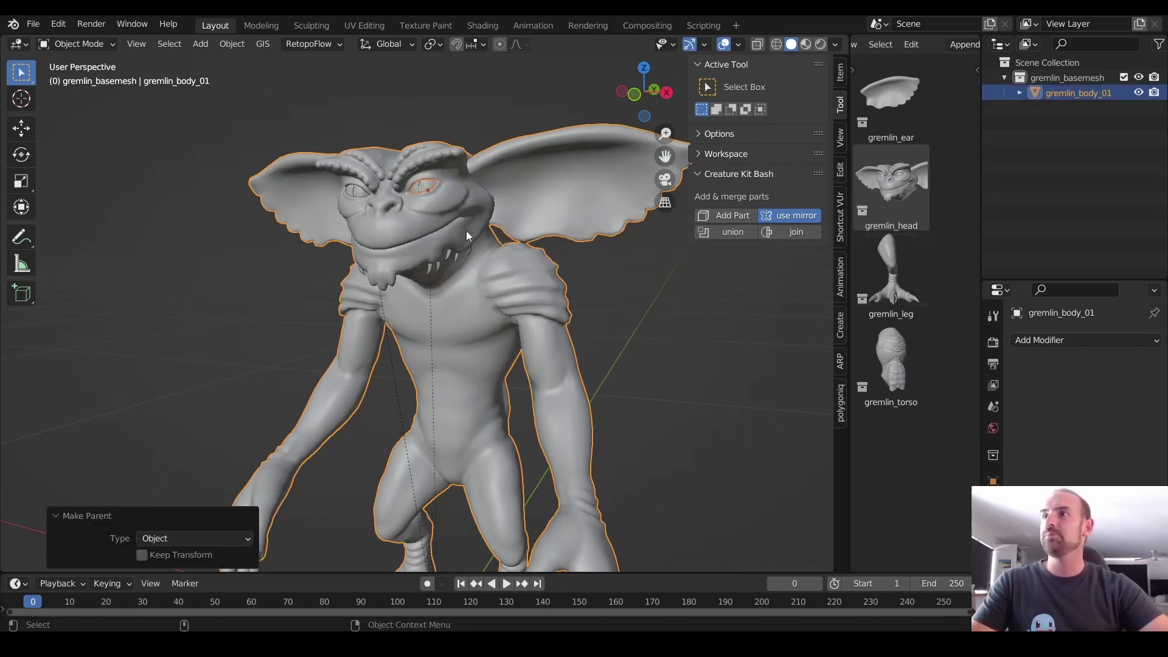
scroll(465, 231, down, 3)
click(1019, 93)
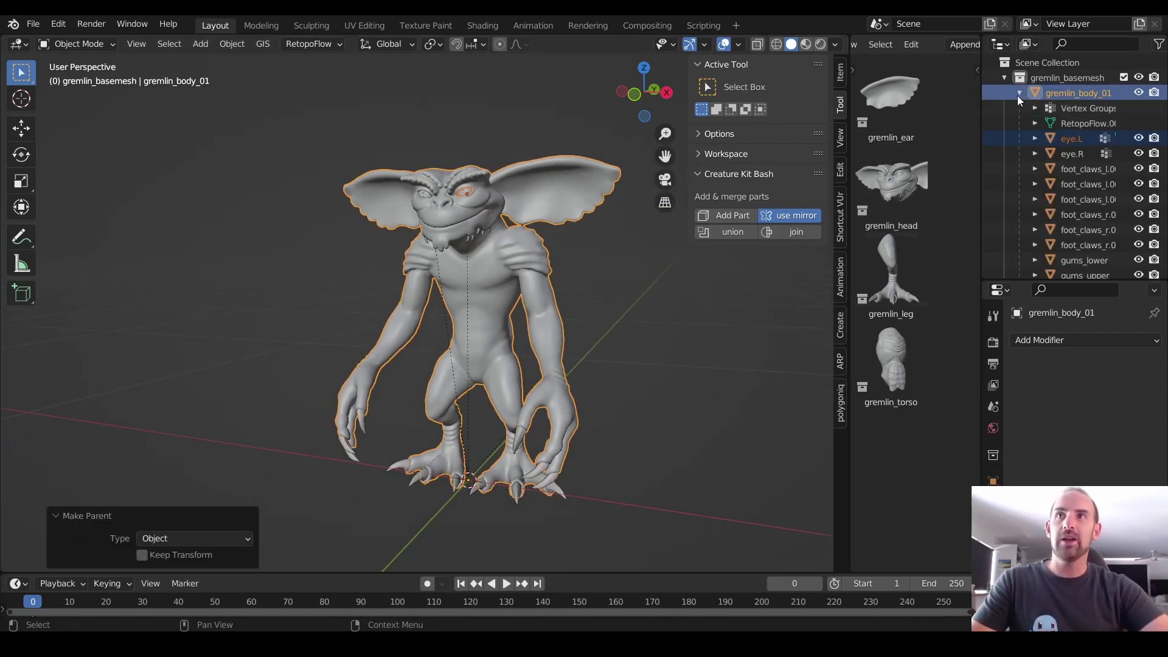
click(1019, 94)
Try moving the gremlin body together with its parented parts and cancel the transform
key(r)
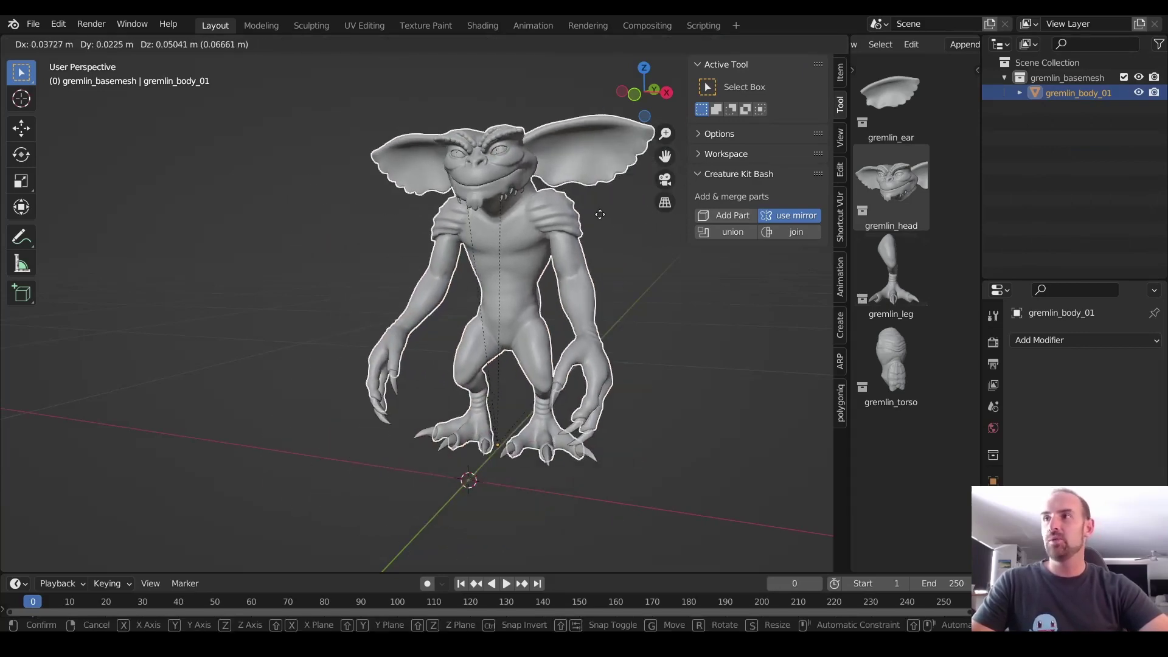
key(Escape)
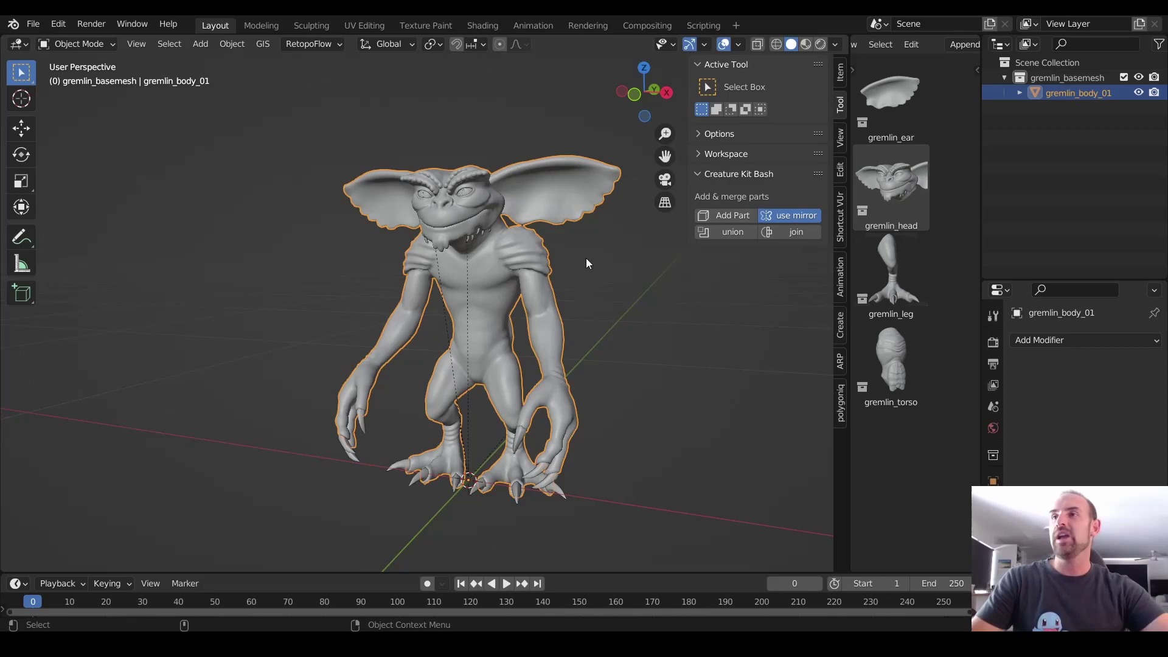
middle_drag(586, 259, 552, 267)
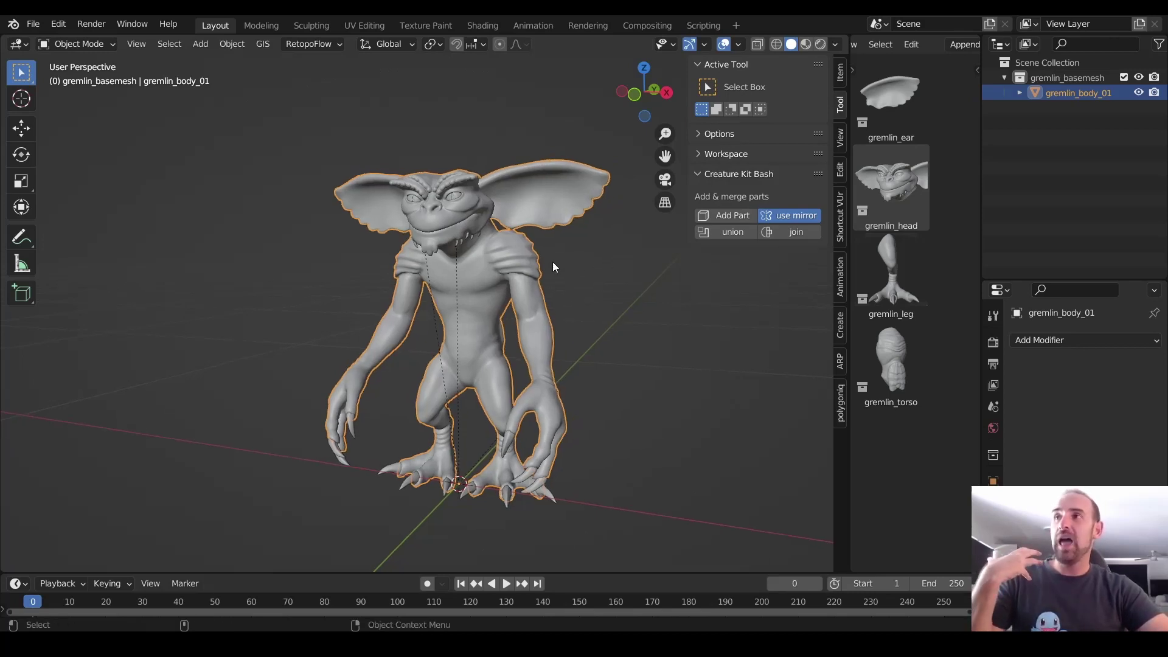
Mark the gremlin_basemesh collection as an asset
click(609, 272)
click(1066, 78)
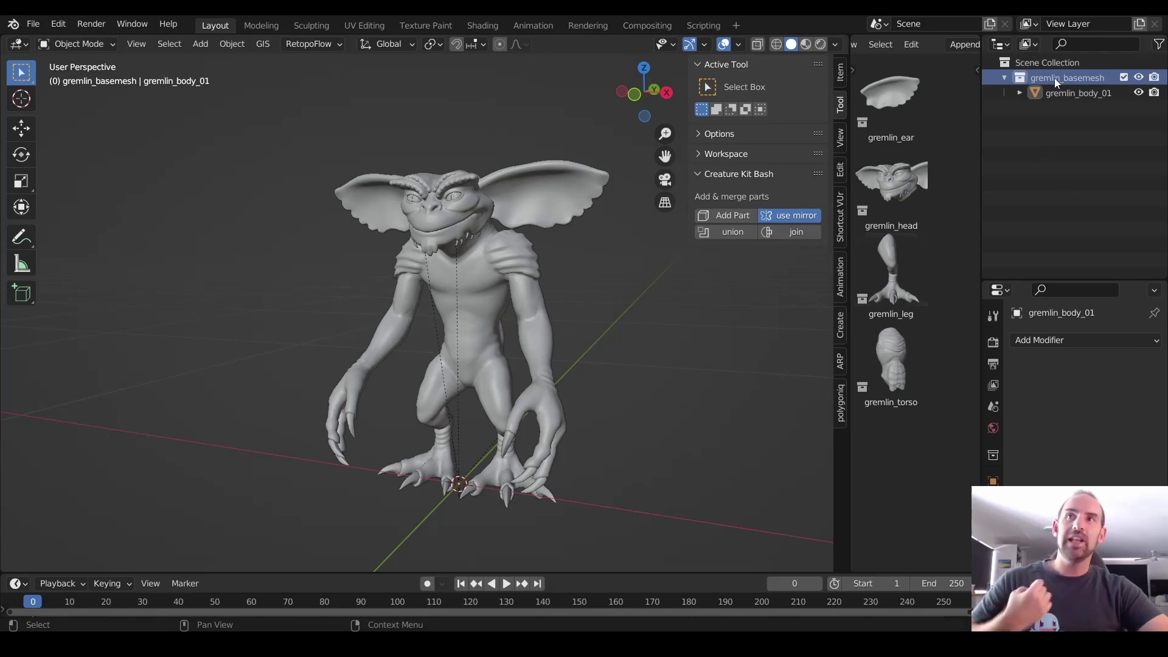
right_click(1048, 76)
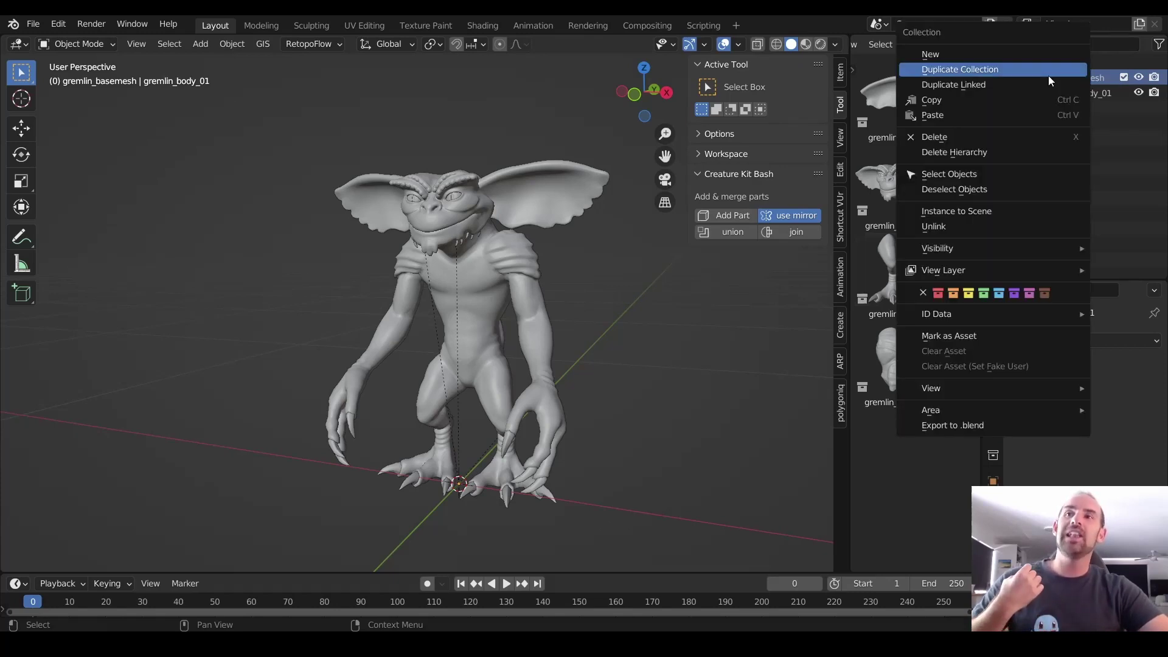
click(1022, 336)
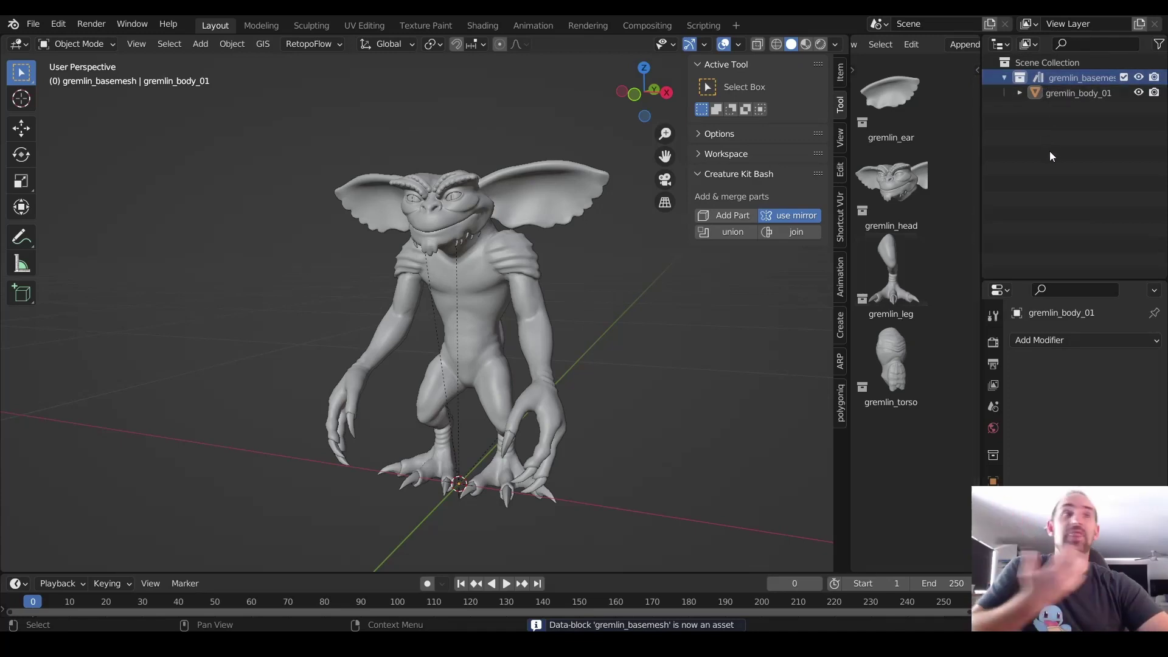
Save the file as Gremlin_basemesh_01.blend in the BaseMeshes_BAM - Collections folder
click(32, 25)
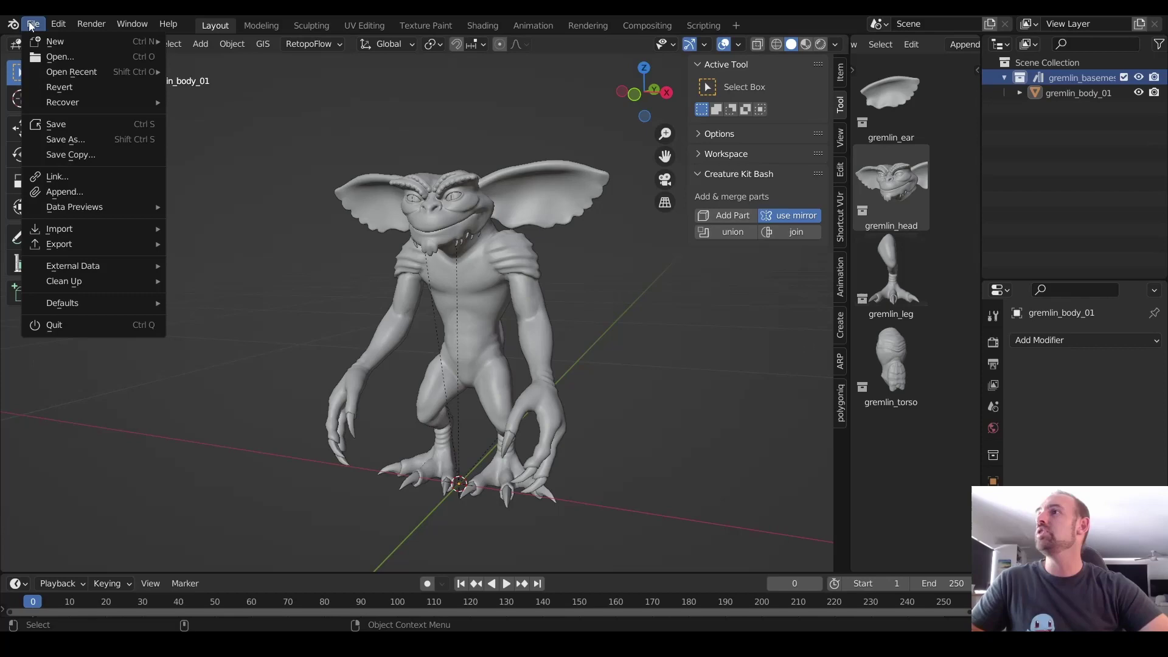
click(66, 139)
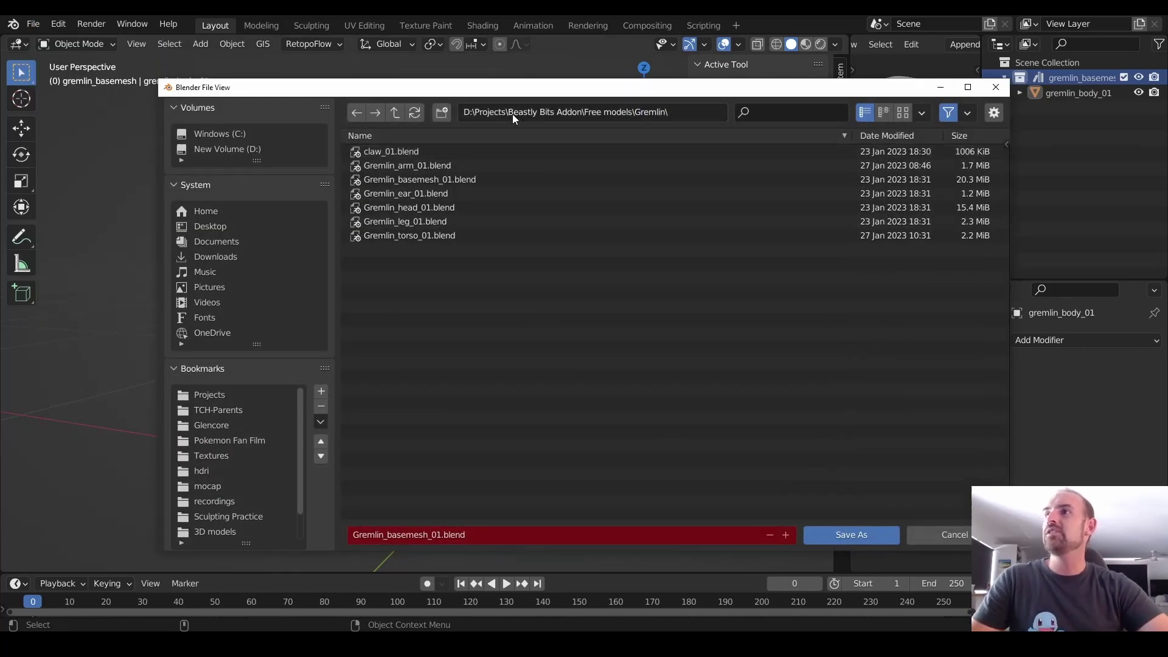
key(ctrl+v)
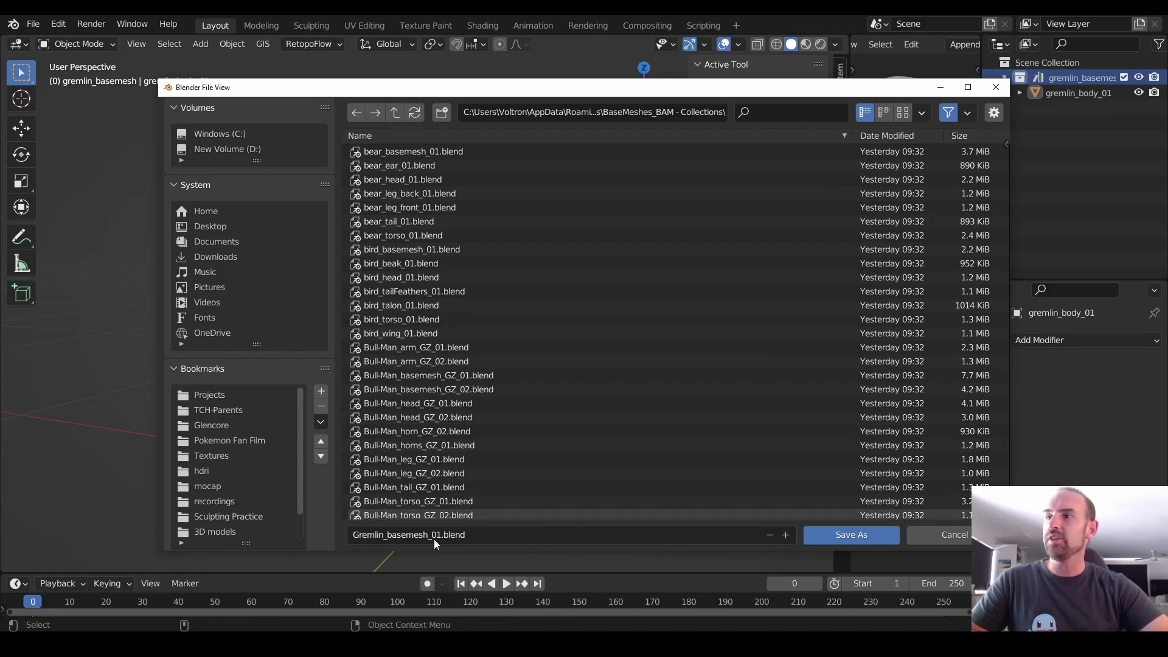
click(833, 533)
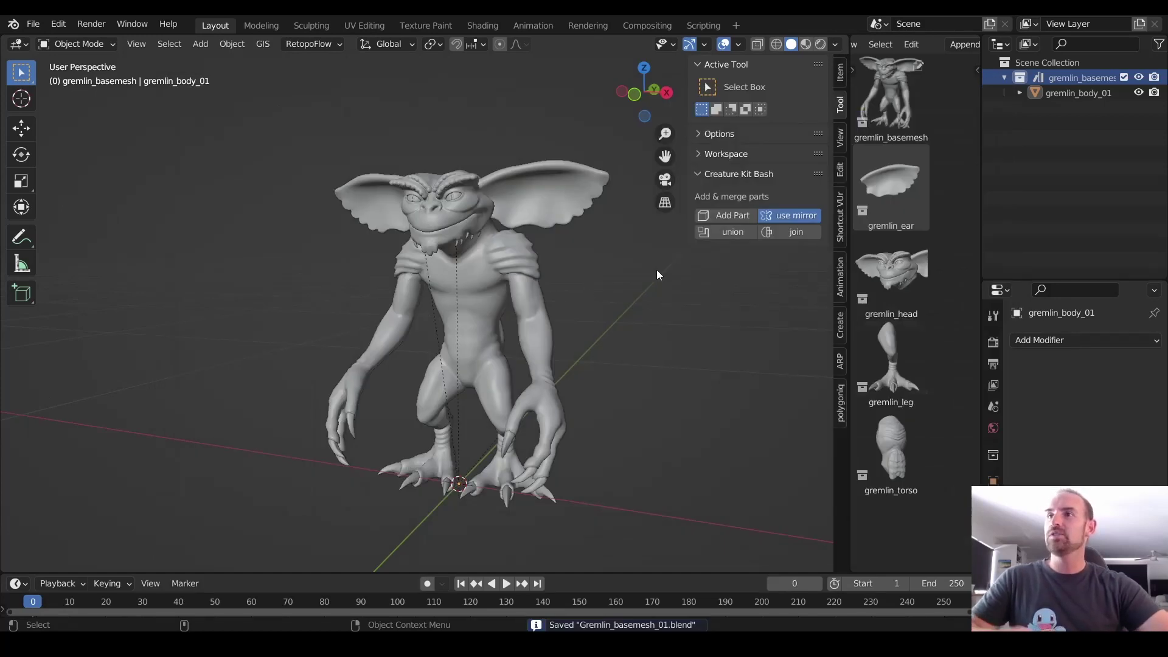
Widen the asset browser and switch its asset library to Current File
drag(849, 225, 697, 225)
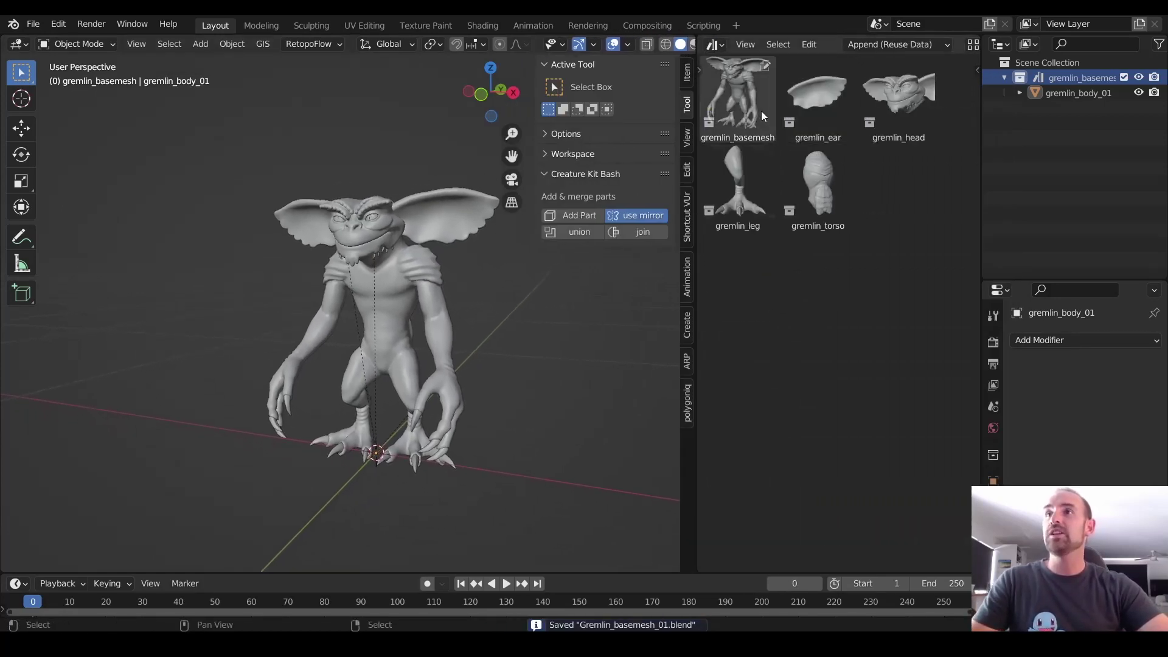
click(739, 98)
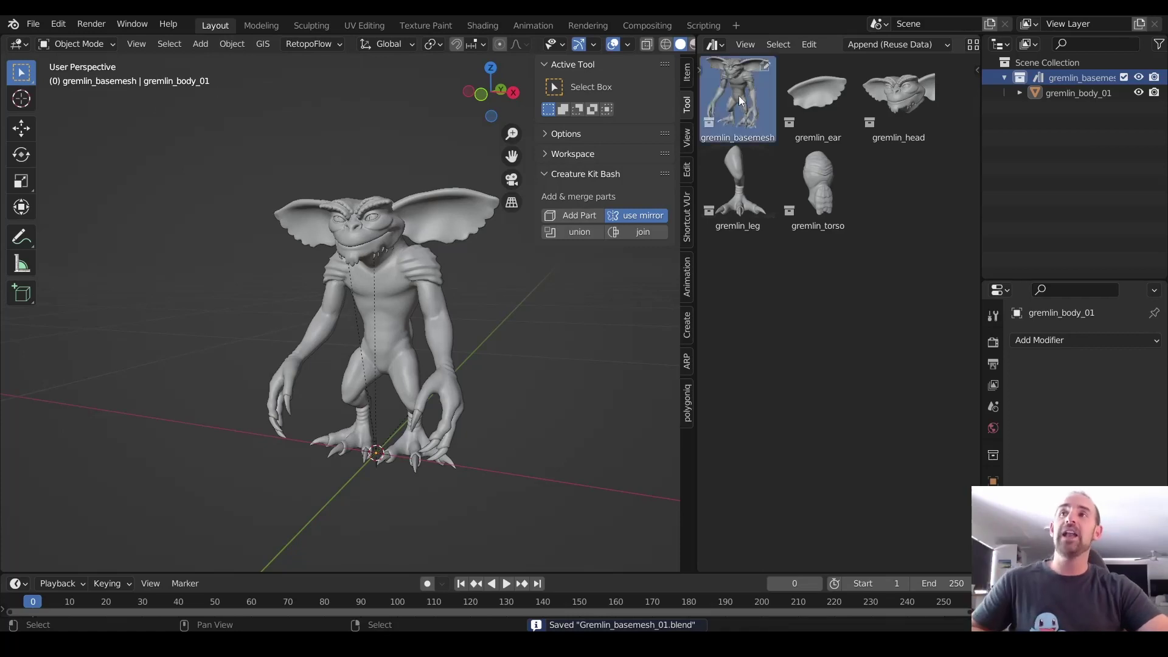
click(698, 70)
click(735, 68)
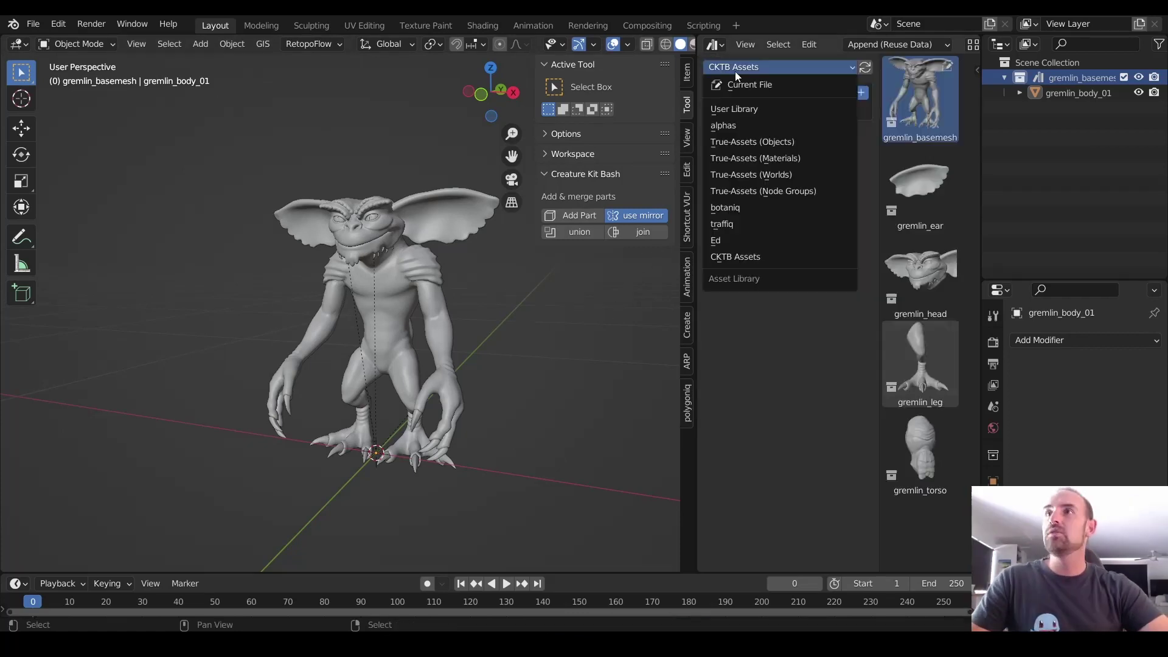
click(742, 88)
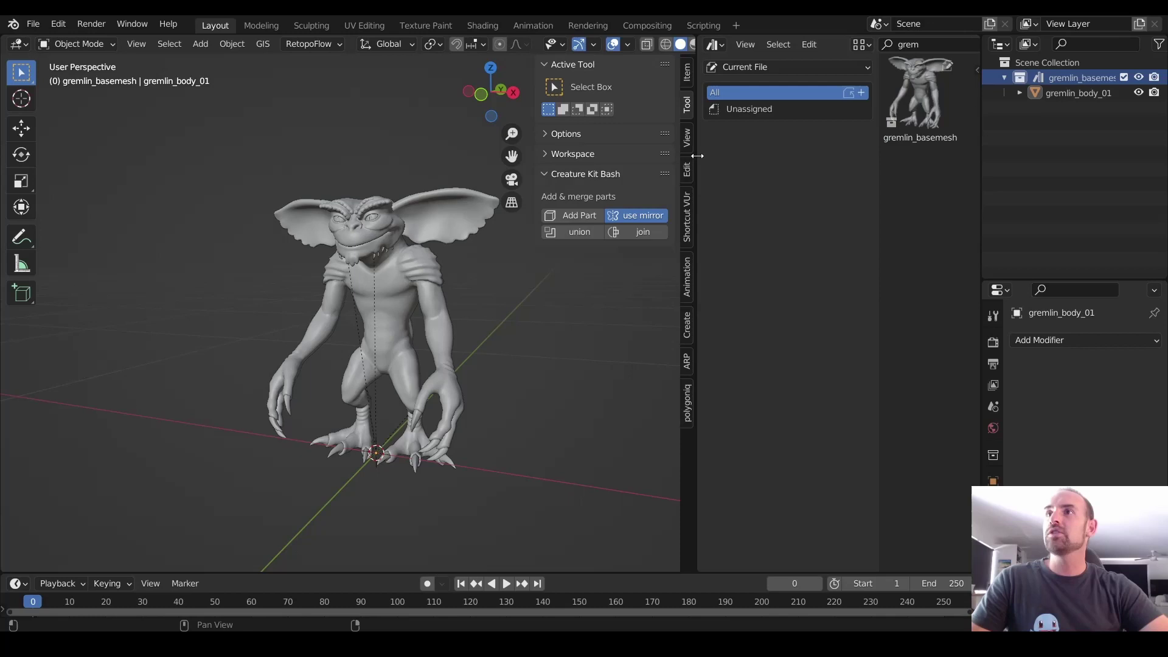
Enlarge the asset browser further, show the details of the gremlin_basemesh asset and regenerate its preview image
drag(693, 154, 505, 152)
click(716, 115)
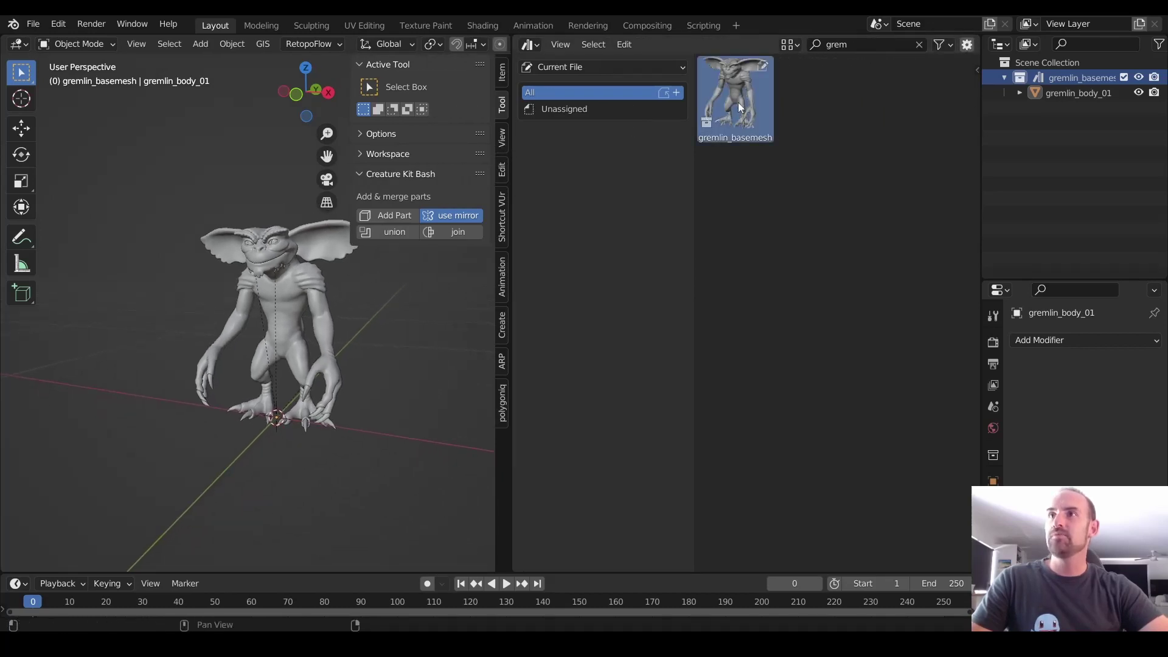
key(n)
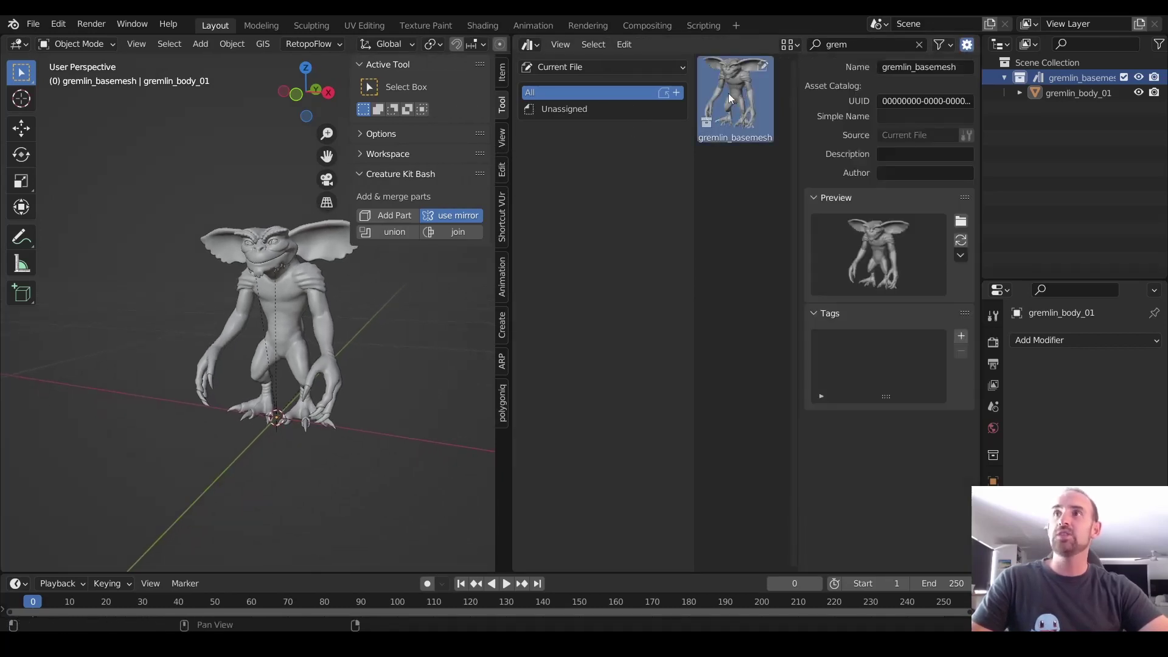
click(960, 243)
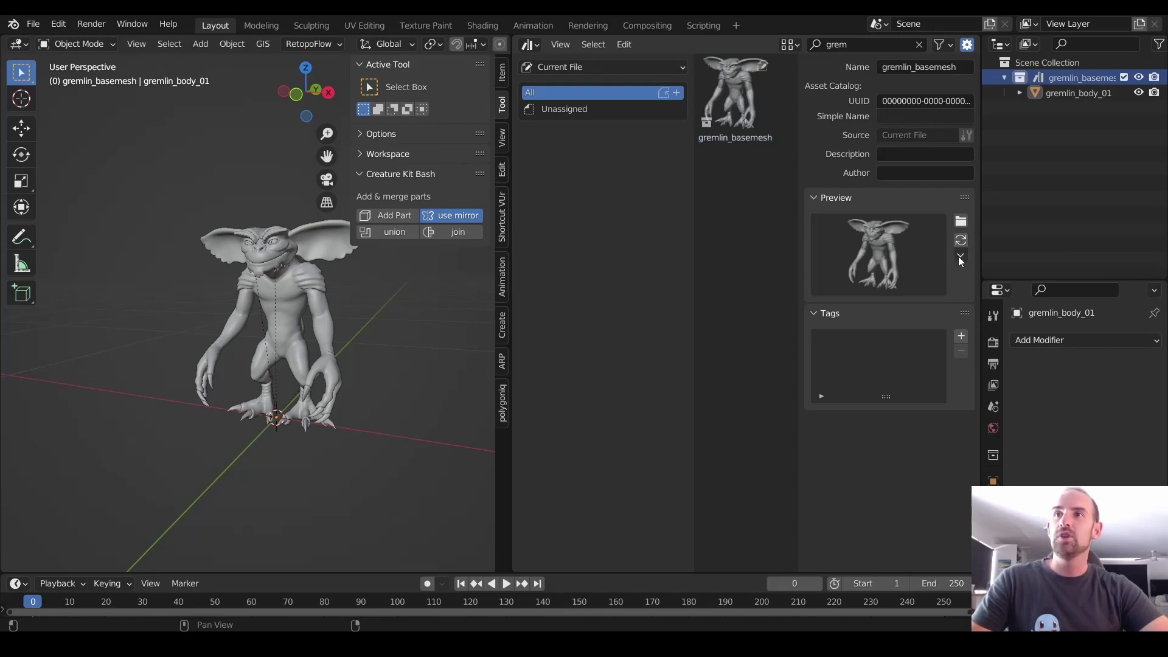
Render the gremlin_basemesh preview from the active object gremlin_body_01, and hide the asset details
click(305, 286)
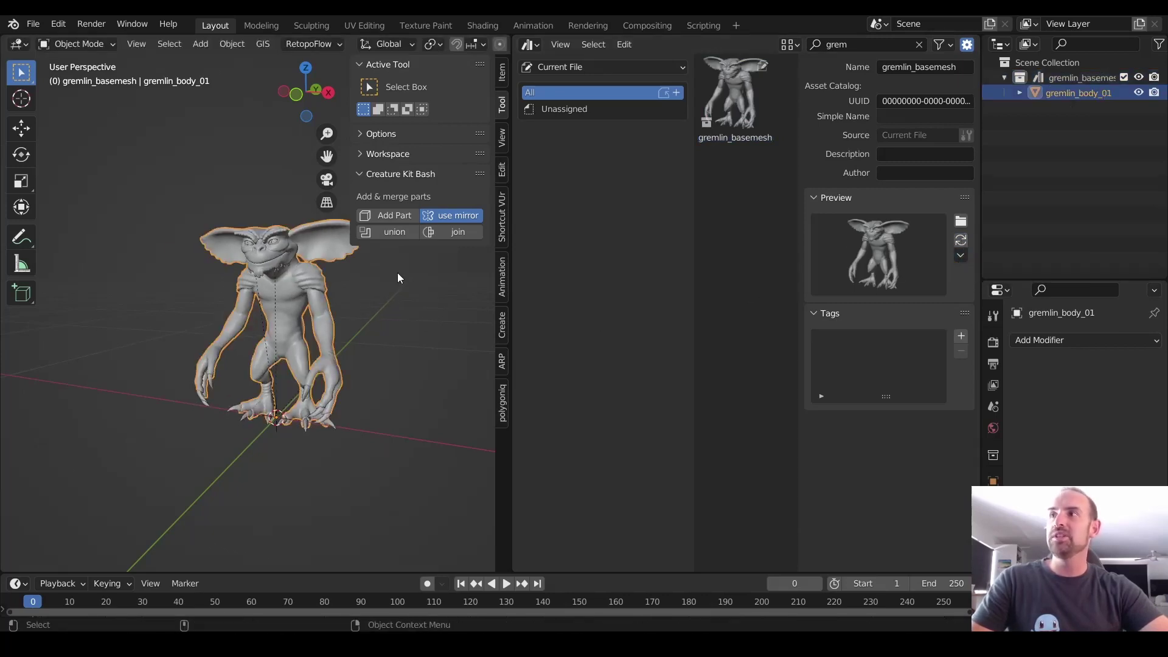
click(960, 255)
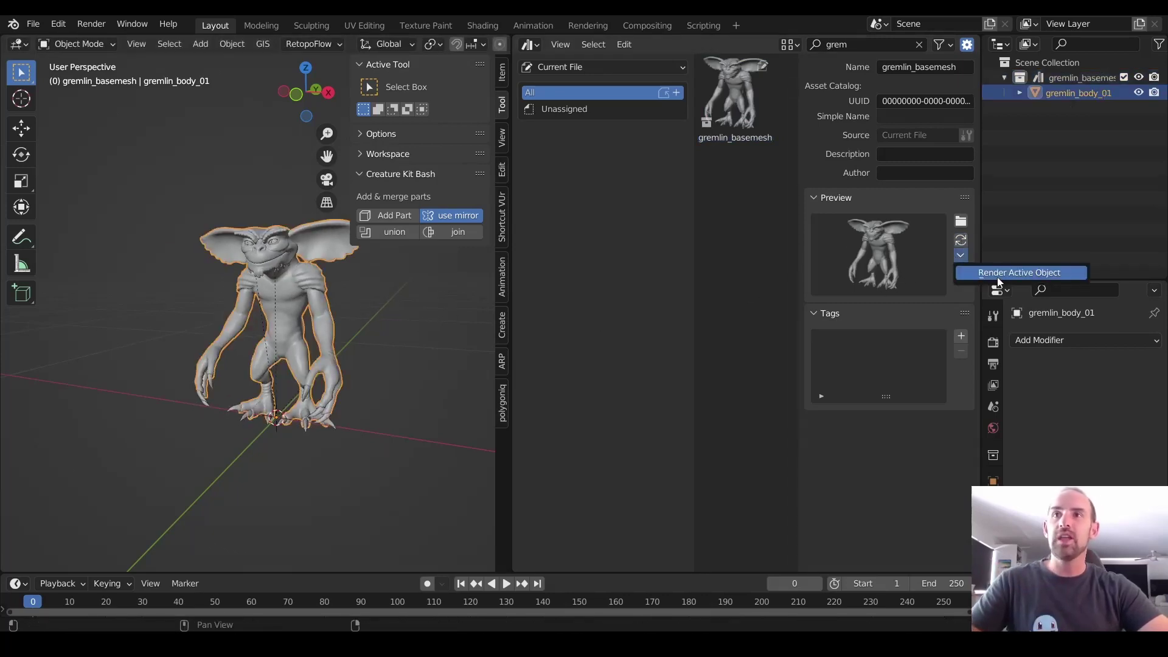
click(997, 273)
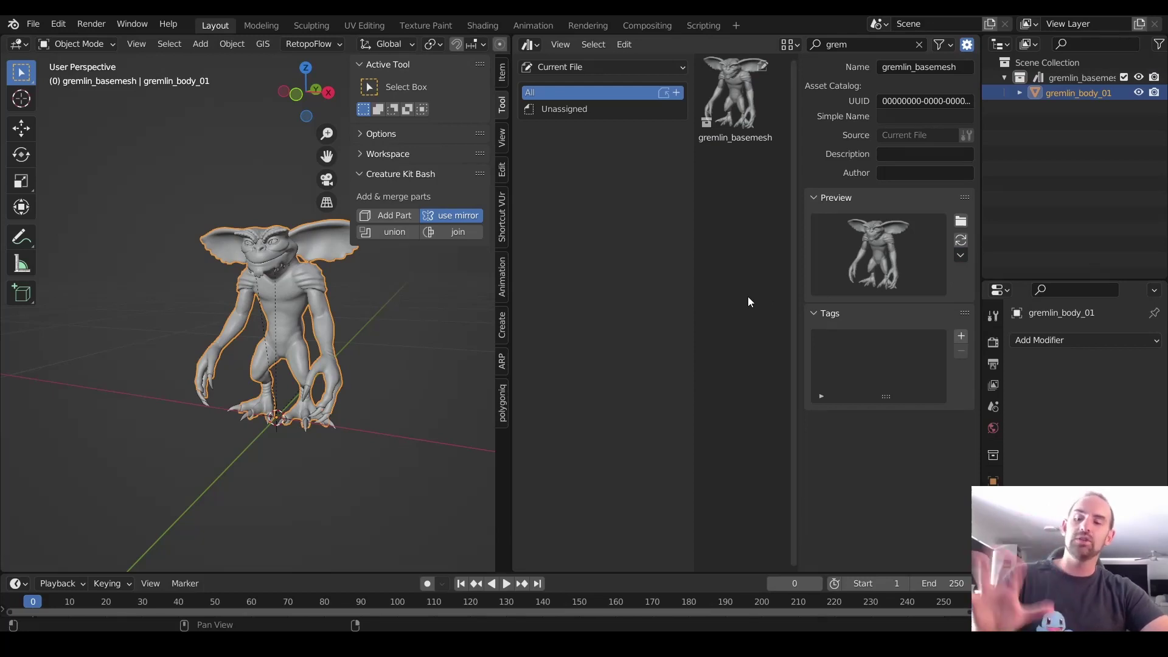
key(n)
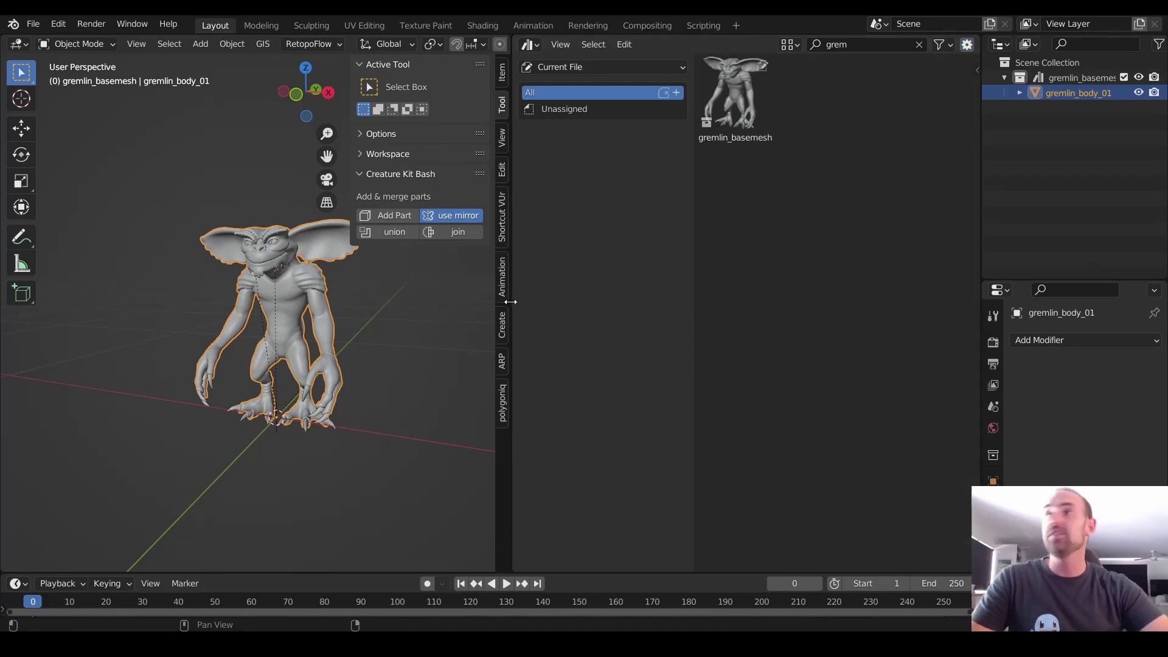
Switch the asset library back to CKTB Assets and select the gremlin_basemesh asset
click(626, 68)
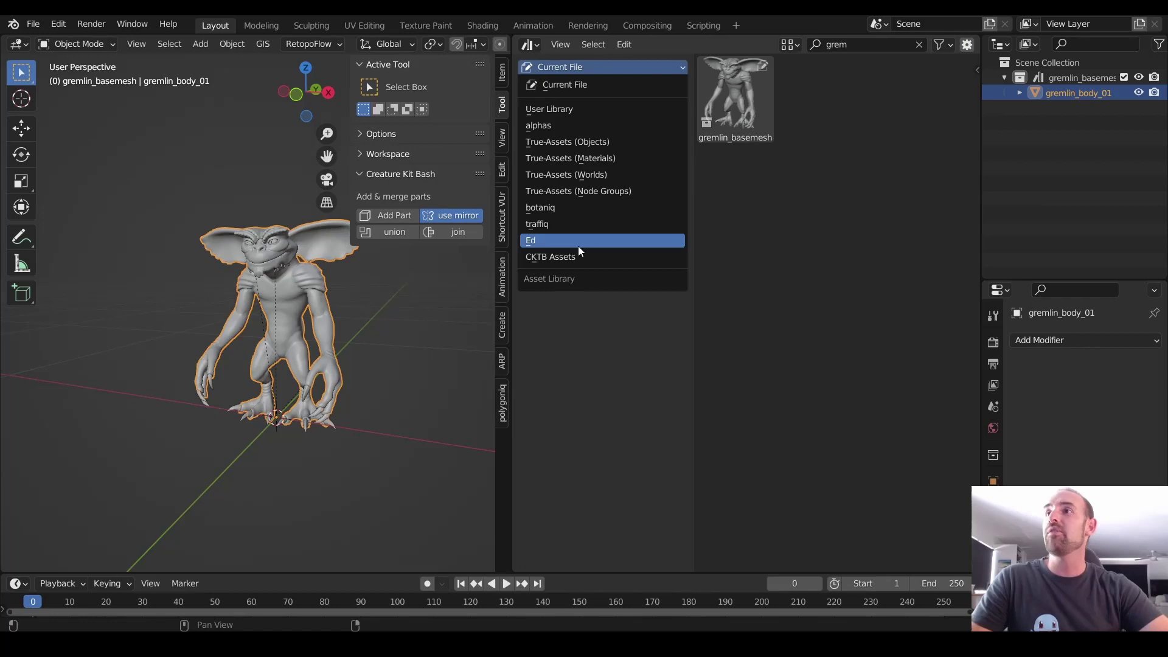
click(580, 256)
click(736, 120)
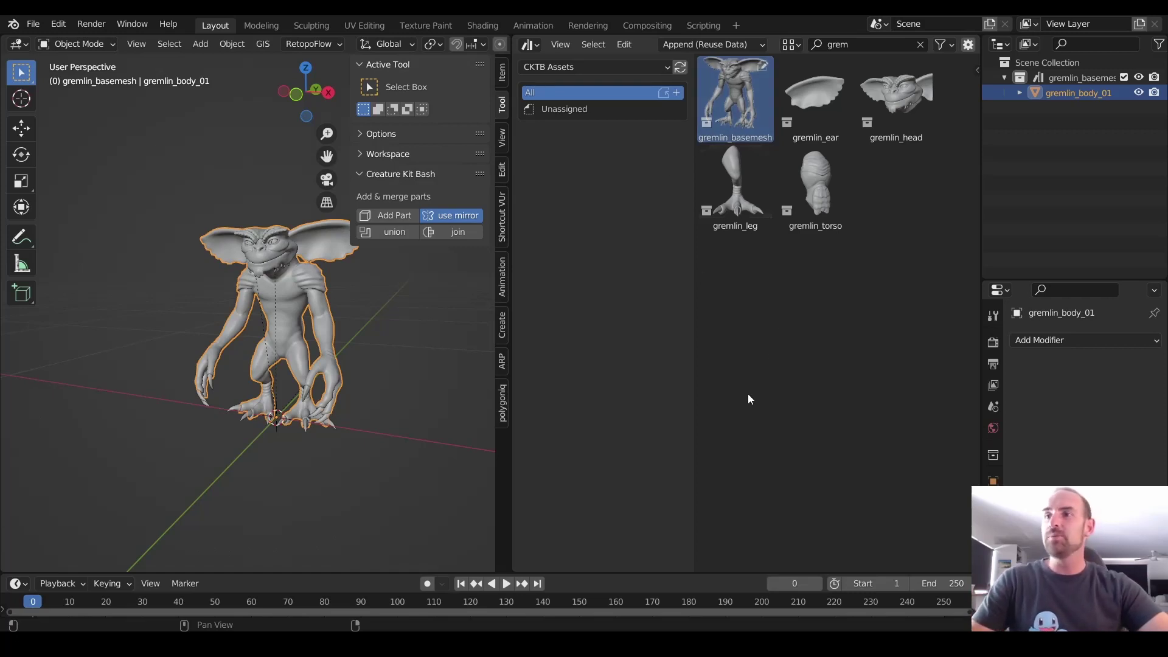
Switch to the other Blender window containing the gremlin arm file
mouse_move(396, 644)
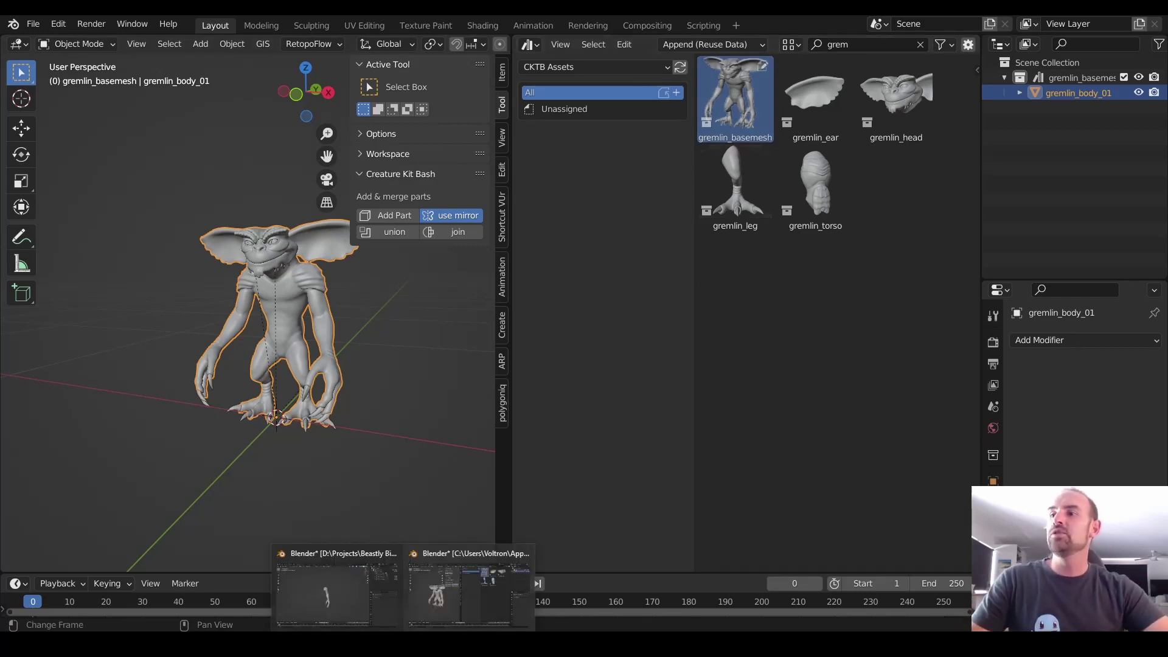
click(356, 598)
scroll(620, 314, up, 2)
middle_drag(541, 308, 579, 308)
scroll(545, 313, down, 3)
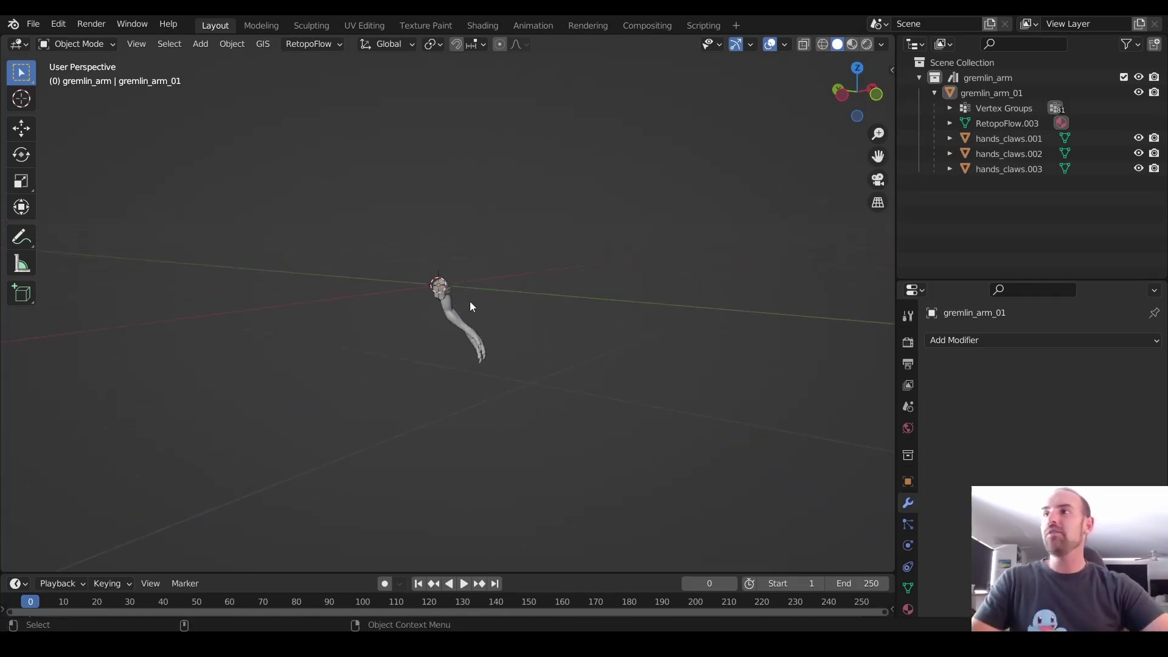
Examine the shoulder cap faces of gremlin_arm_01 in Edit Mode, and return to viewing the whole arm in Object Mode
click(470, 340)
scroll(498, 304, up, 6)
key(ctrl+Tab)
click(560, 277)
shift+middle_drag(453, 246, 502, 310)
scroll(503, 310, up, 6)
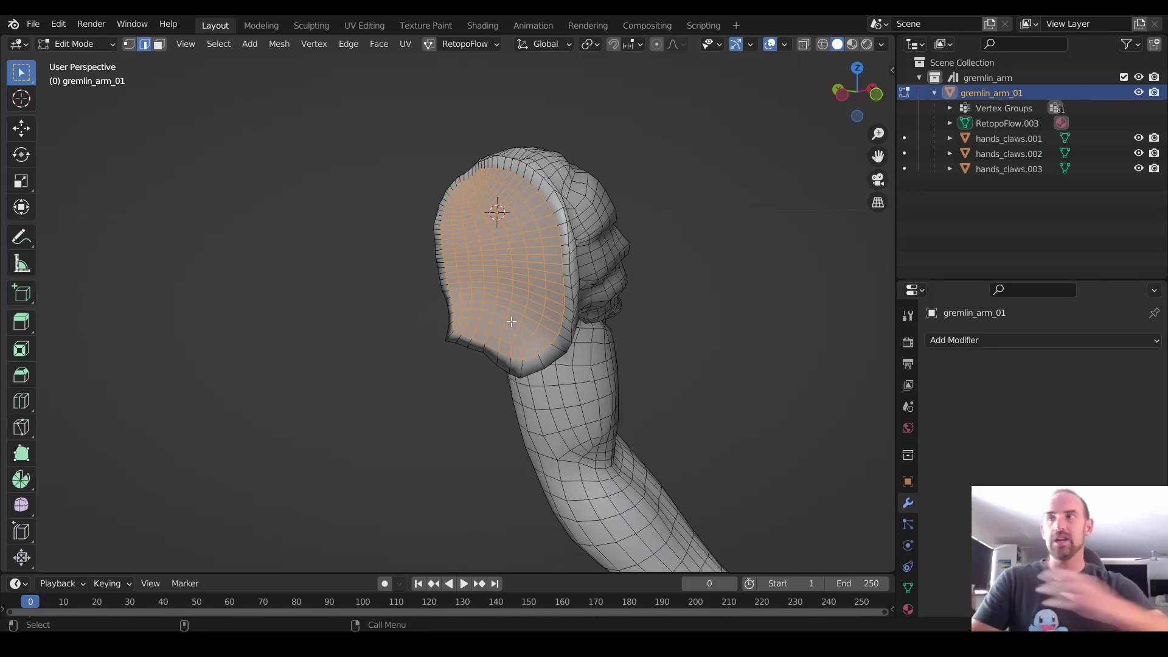
middle_drag(510, 321, 514, 323)
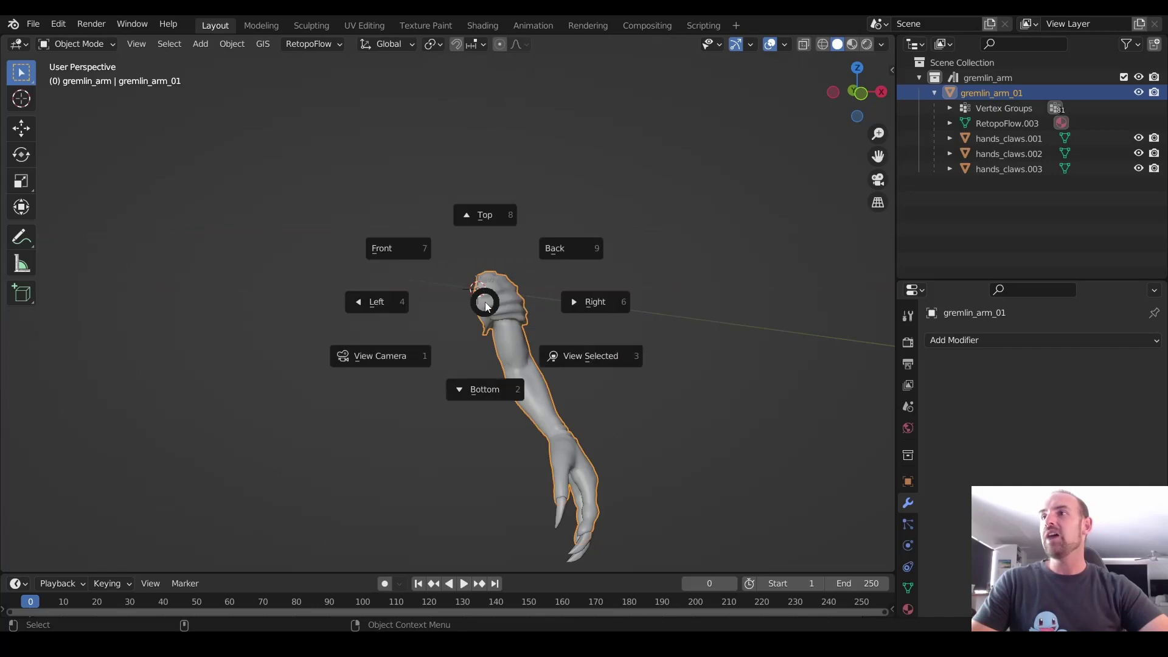
key(Escape)
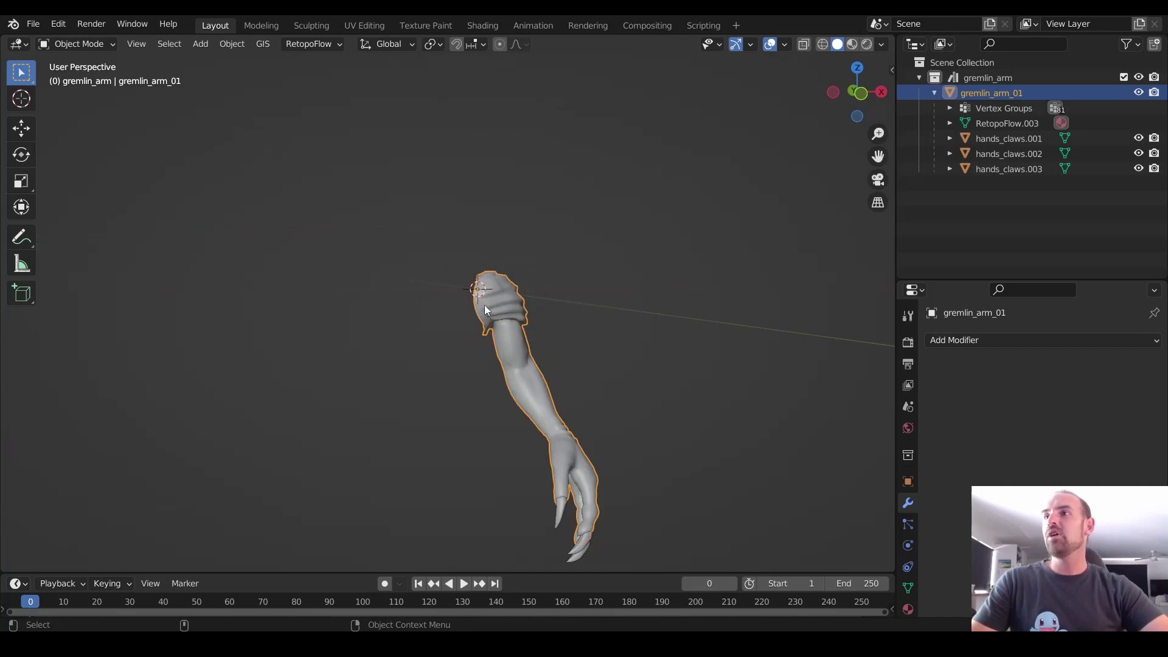
mouse_move(486, 306)
middle_down()
mouse_move(504, 303)
mouse_move(513, 341)
mouse_move(488, 321)
middle_up()
scroll(513, 341, down, 3)
scroll(487, 321, down, 3)
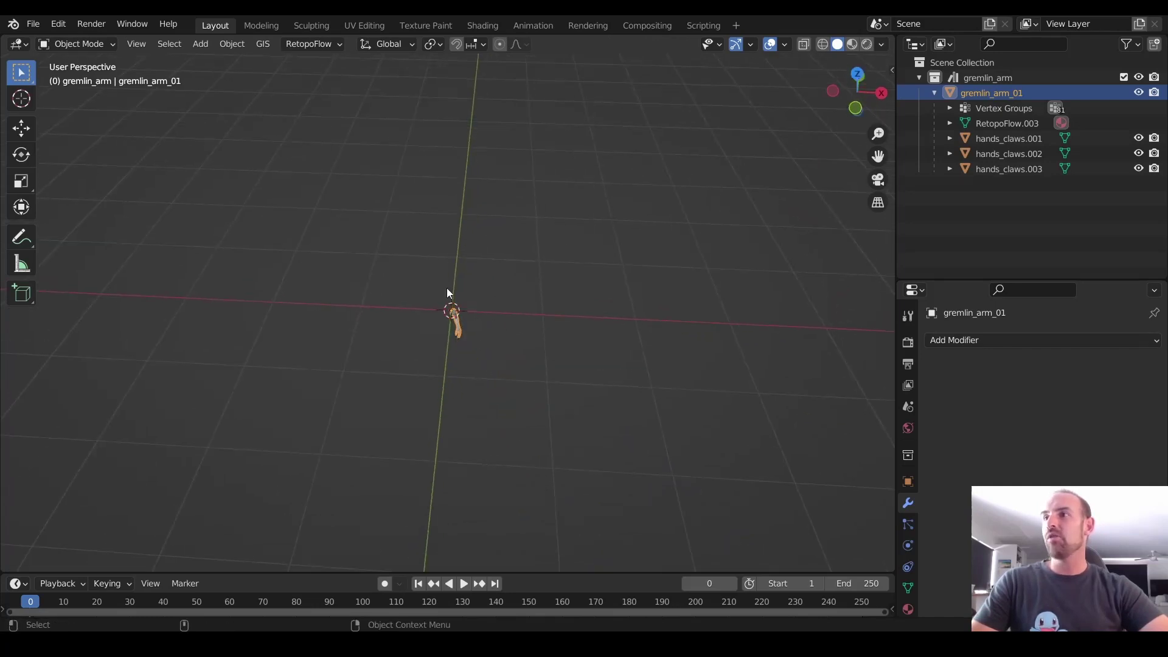
Check the location, rotation and scale of gremlin_arm_01, and look at the Apply All transforms option
key(n)
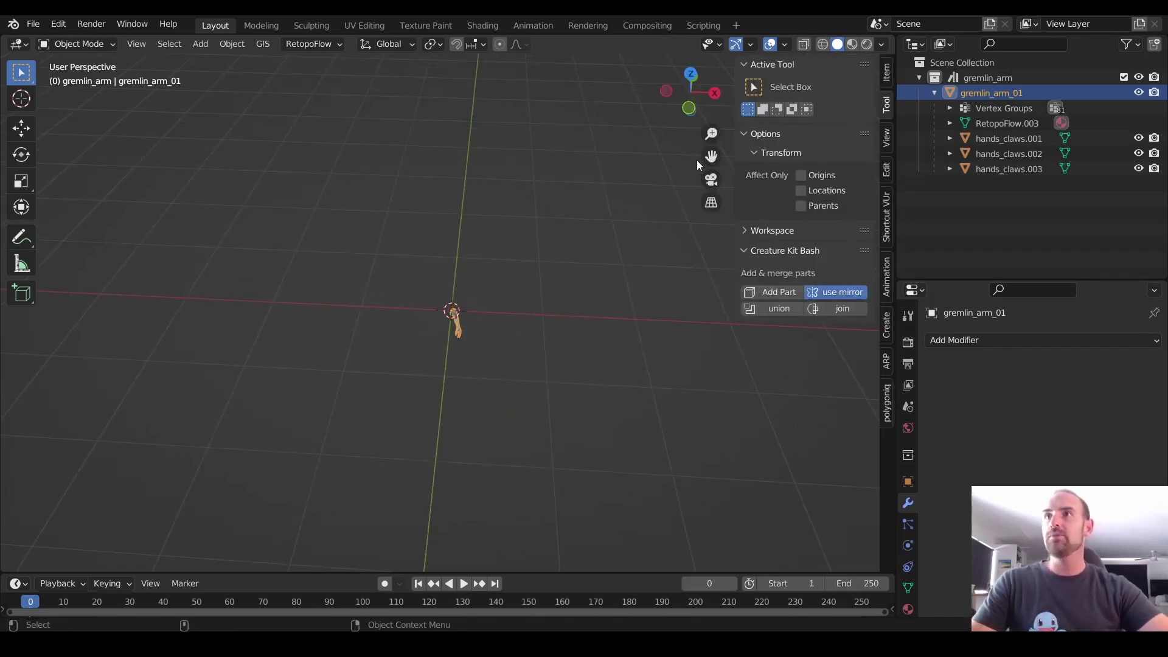
click(886, 72)
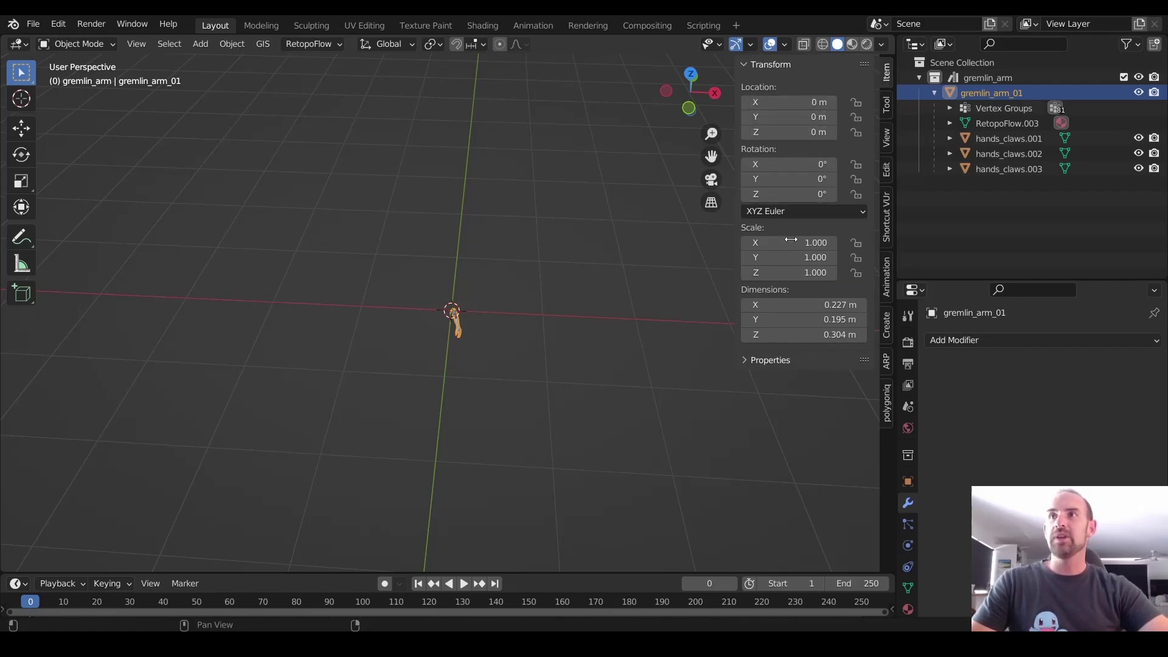
key(ctrl+a)
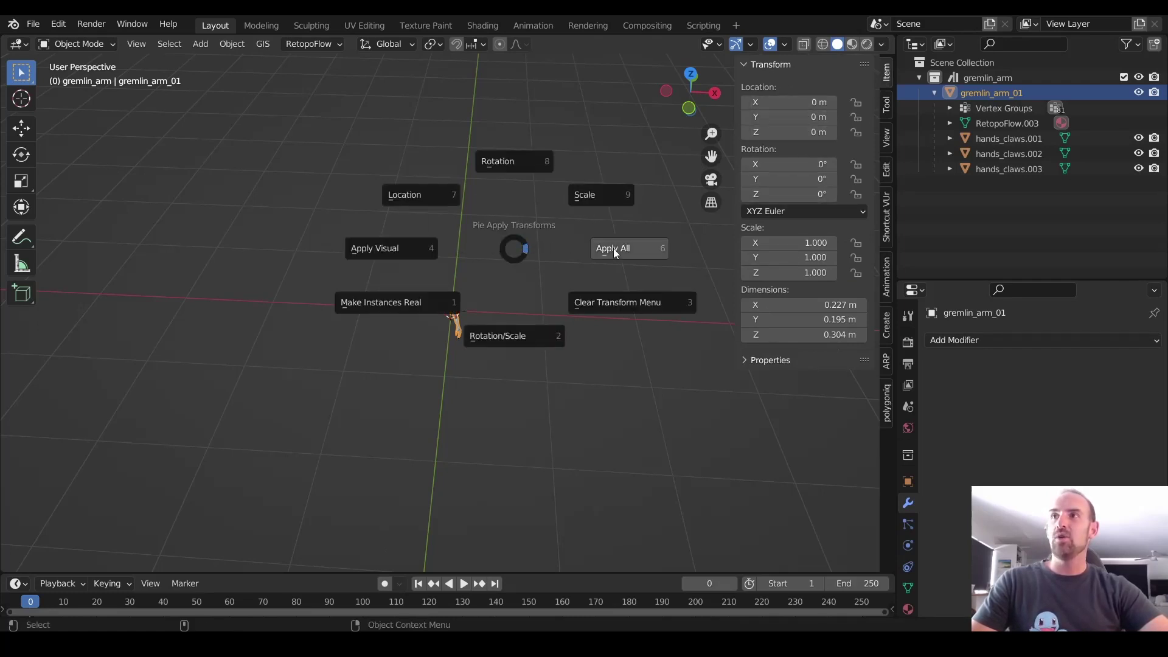
click(517, 253)
key(n)
Try a free trackball rotation of gremlin_arm_01 around its shoulder origin and undo it
scroll(527, 278, up, 3)
middle_drag(511, 285, 467, 209)
scroll(467, 201, up, 3)
middle_drag(481, 164, 460, 242)
scroll(476, 240, up, 2)
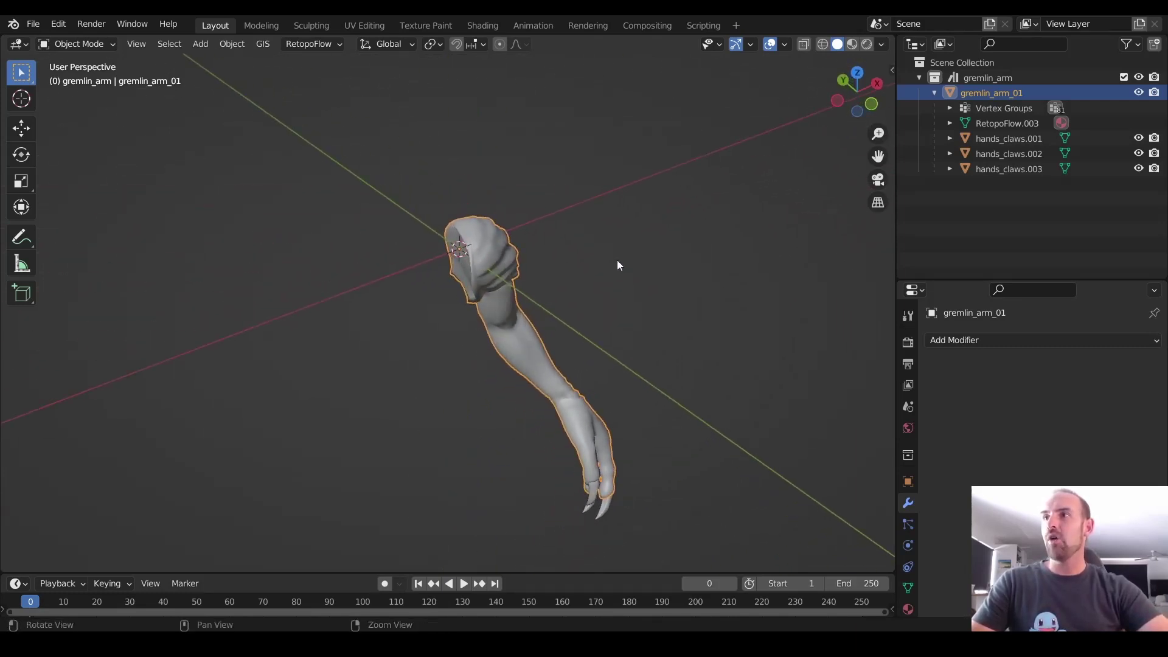
middle_drag(618, 264, 543, 237)
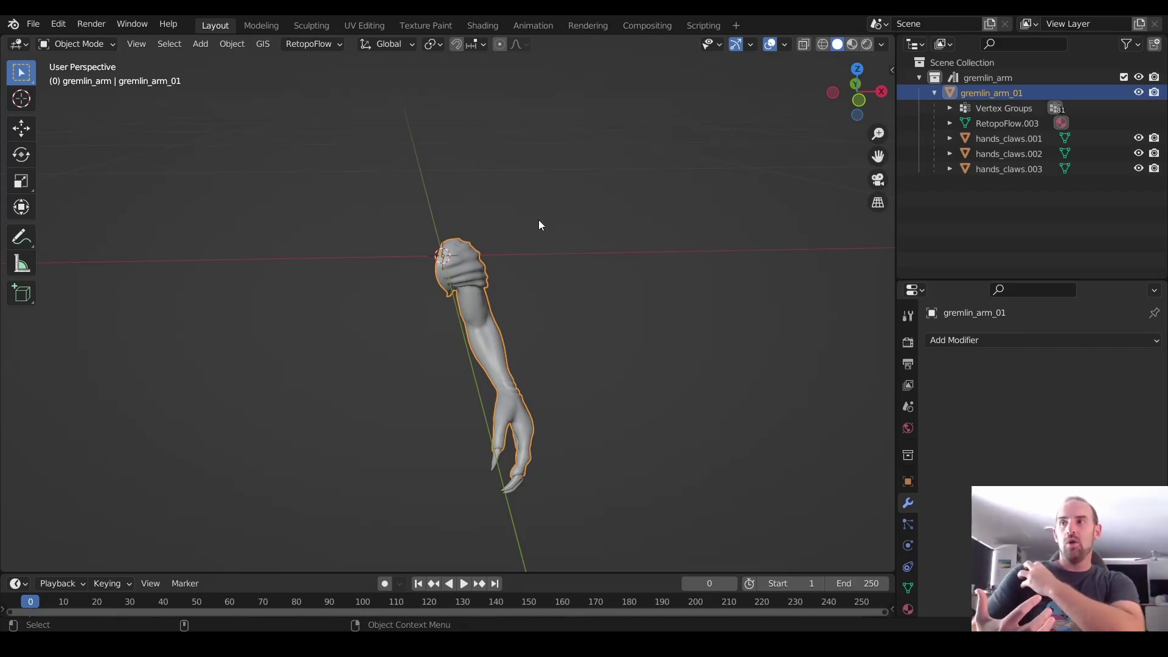
mouse_move(540, 218)
middle_down()
mouse_move(508, 233)
mouse_move(499, 225)
mouse_move(537, 239)
middle_up()
key(r)
key(r)
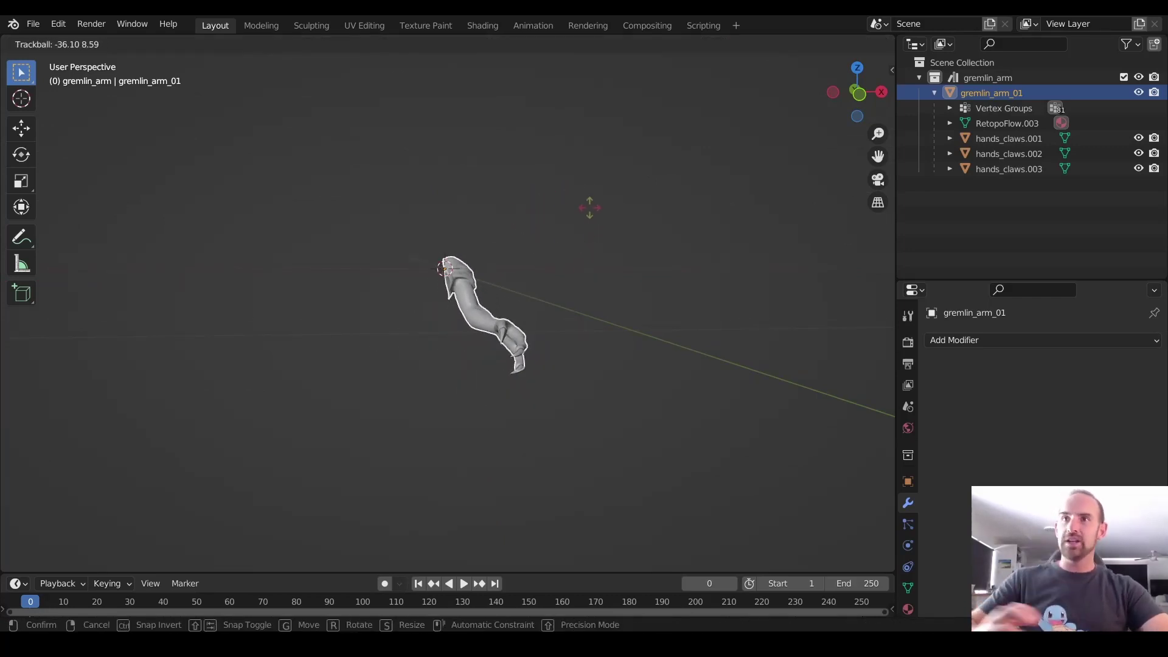
click(589, 208)
key(ctrl+z)
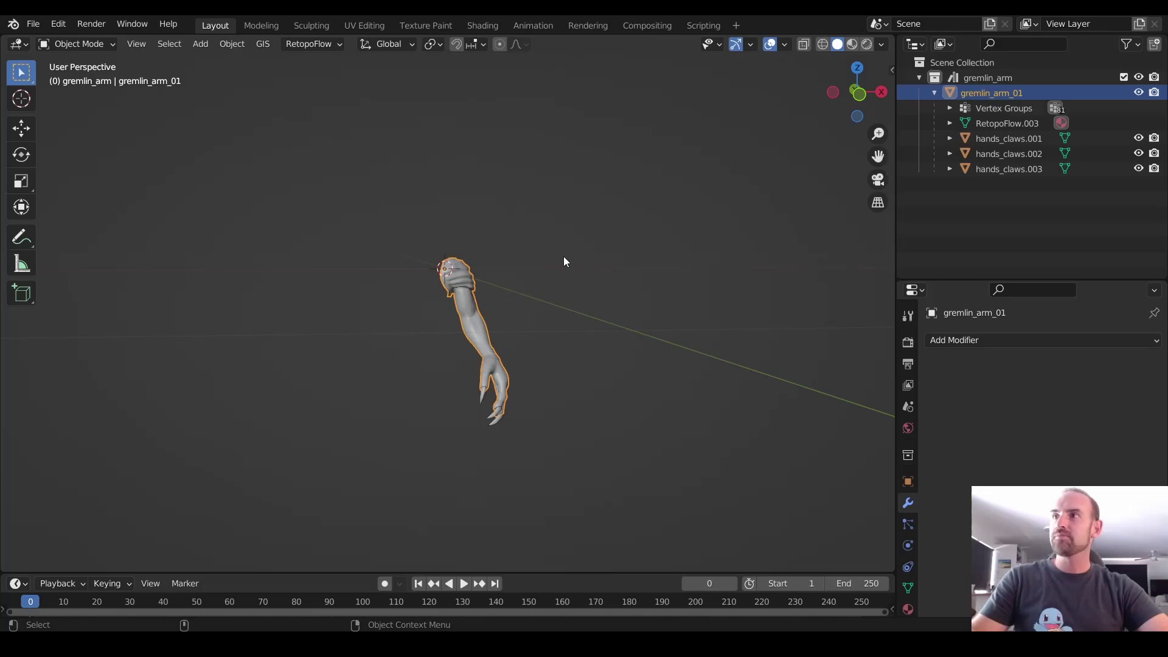
middle_drag(564, 257, 527, 211)
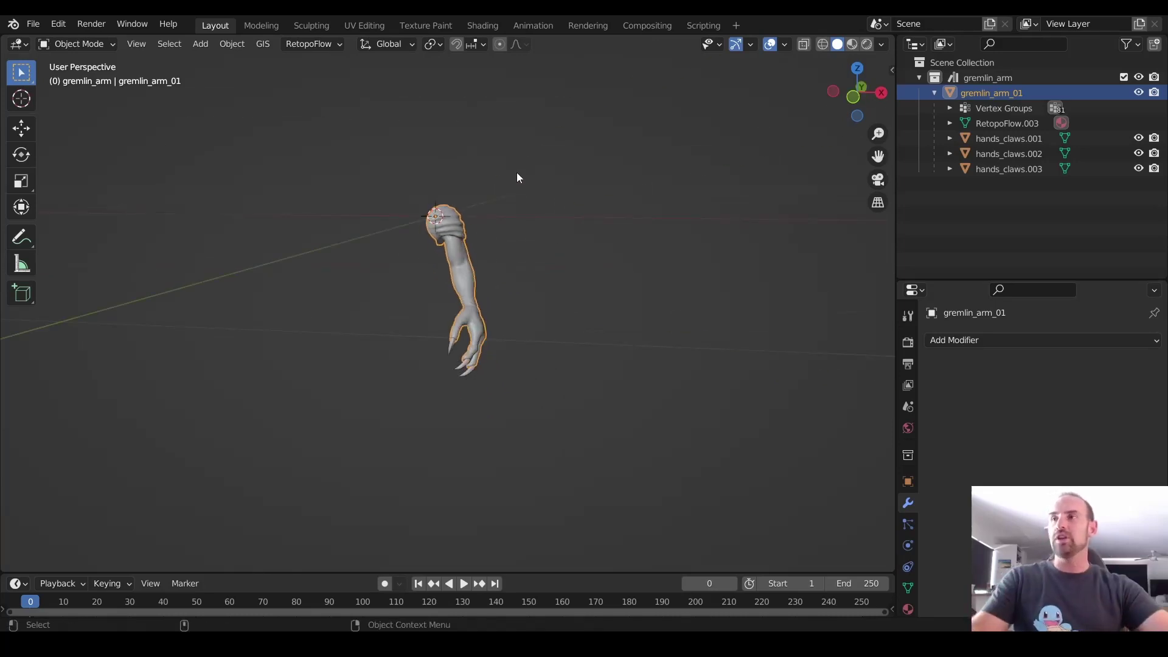
middle_drag(516, 177, 485, 329)
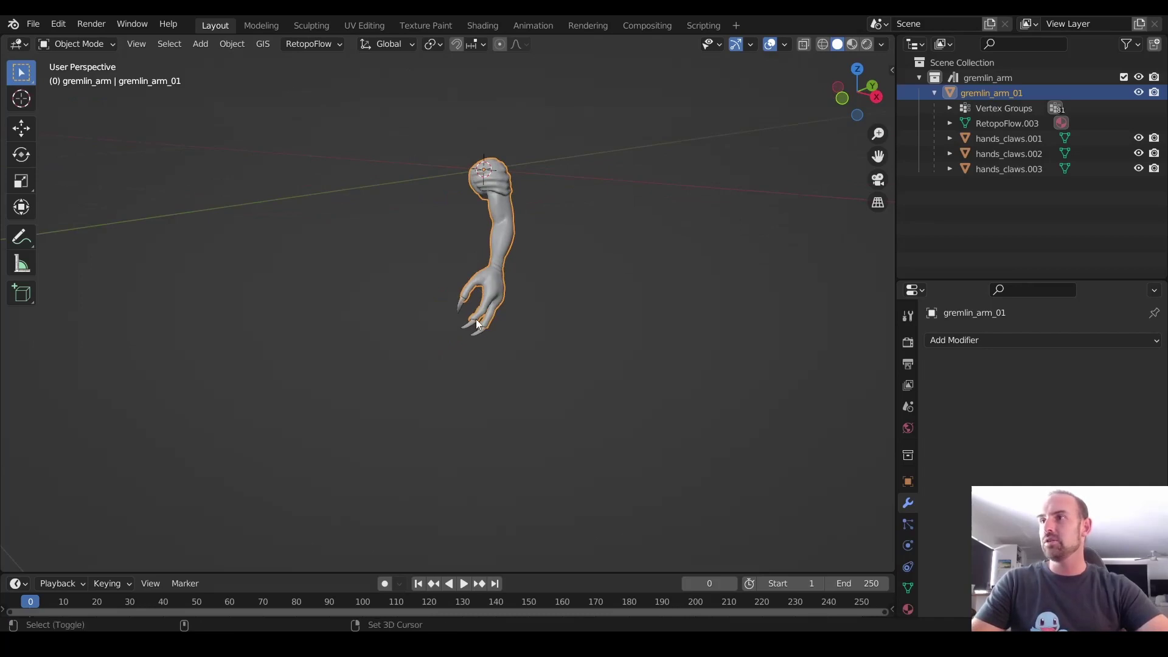
Place the 3D cursor at the claws and set the origin of gremlin_arm_01 to the 3D cursor
shift+right_click(485, 326)
middle_drag(559, 305, 531, 287)
scroll(531, 287, up, 1)
right_click(519, 268)
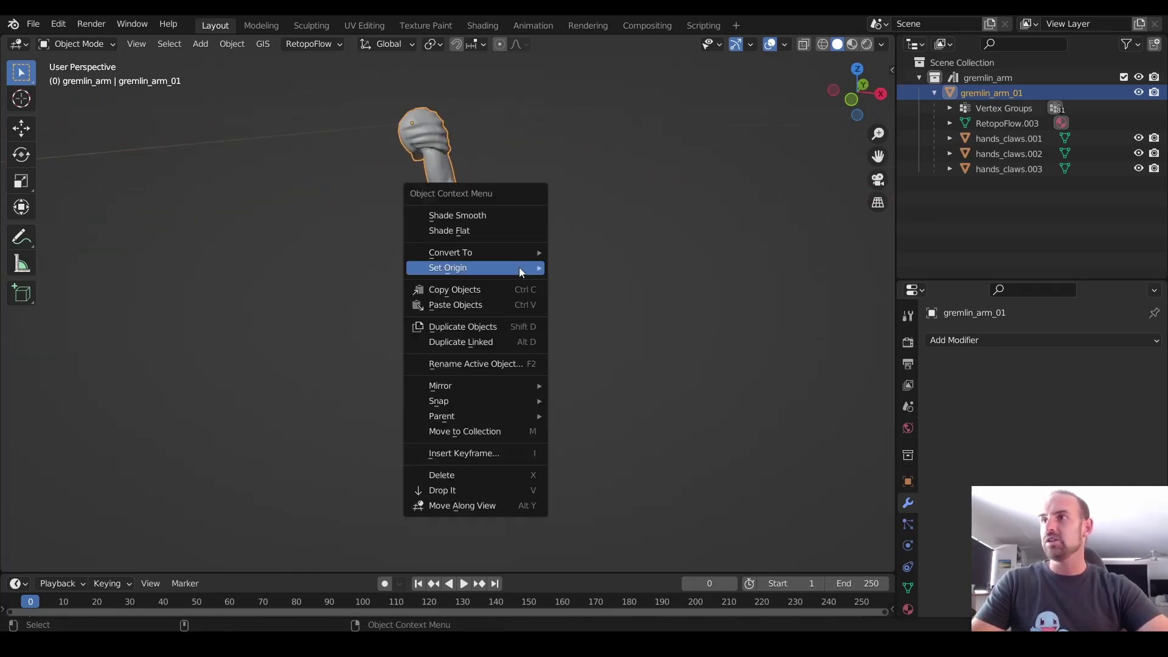
mouse_move(519, 267)
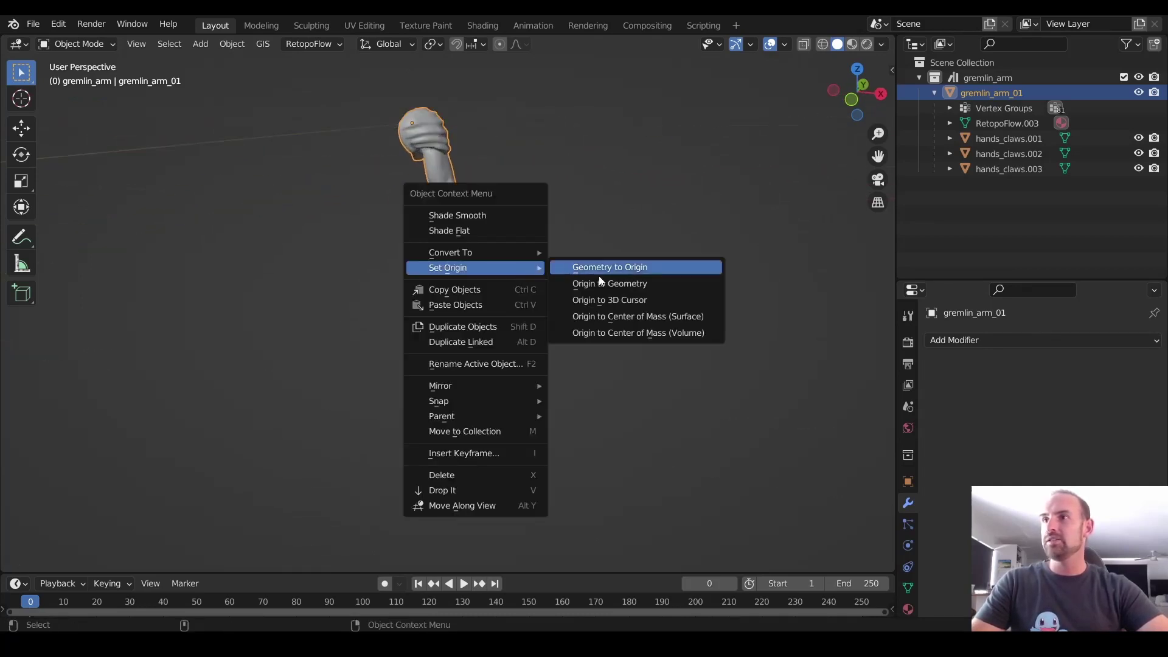
click(611, 302)
Try a free trackball rotation of gremlin_arm_01 around the origin at its hand
middle_drag(612, 301, 476, 230)
key(r)
right_click(515, 254)
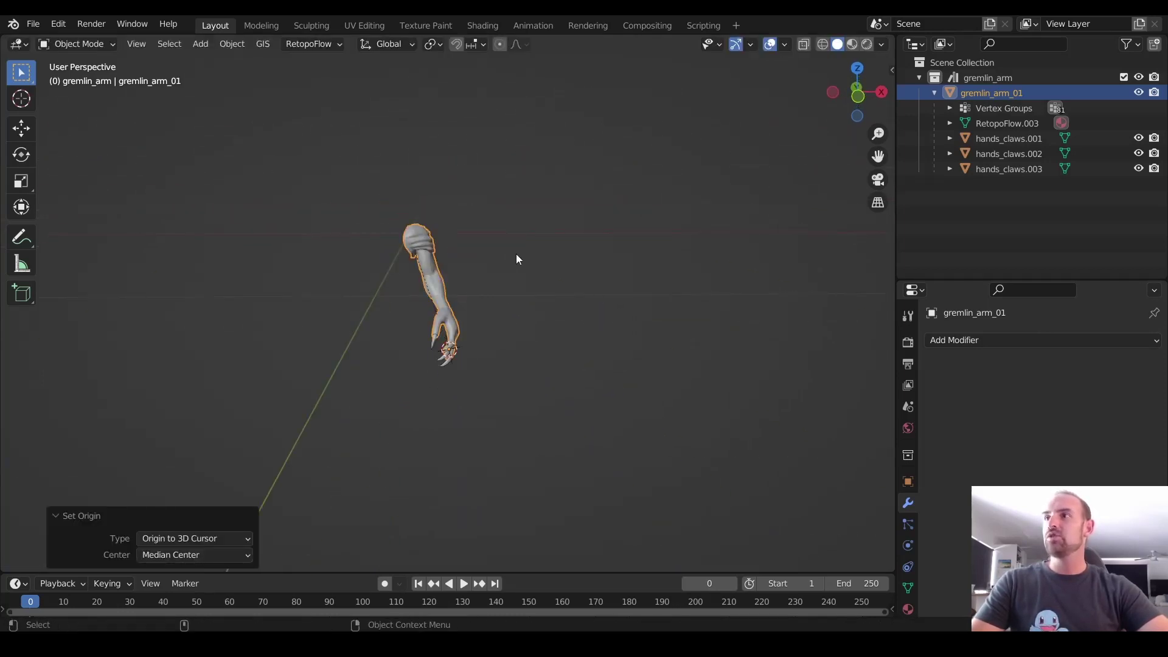
key(r)
key(r)
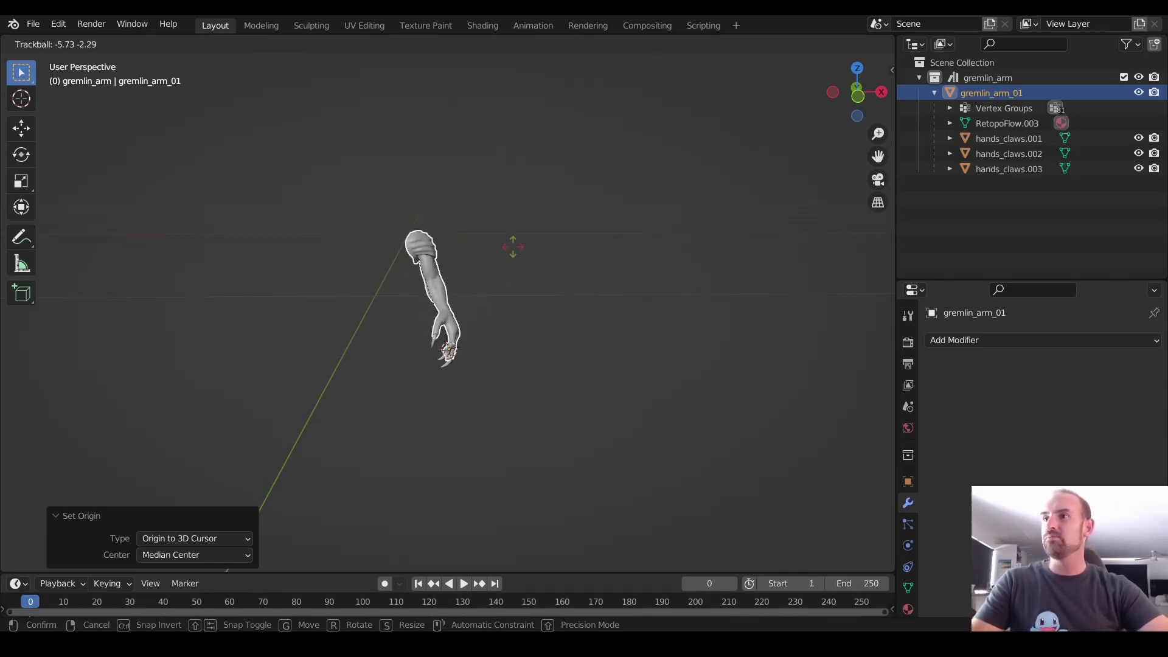
click(514, 307)
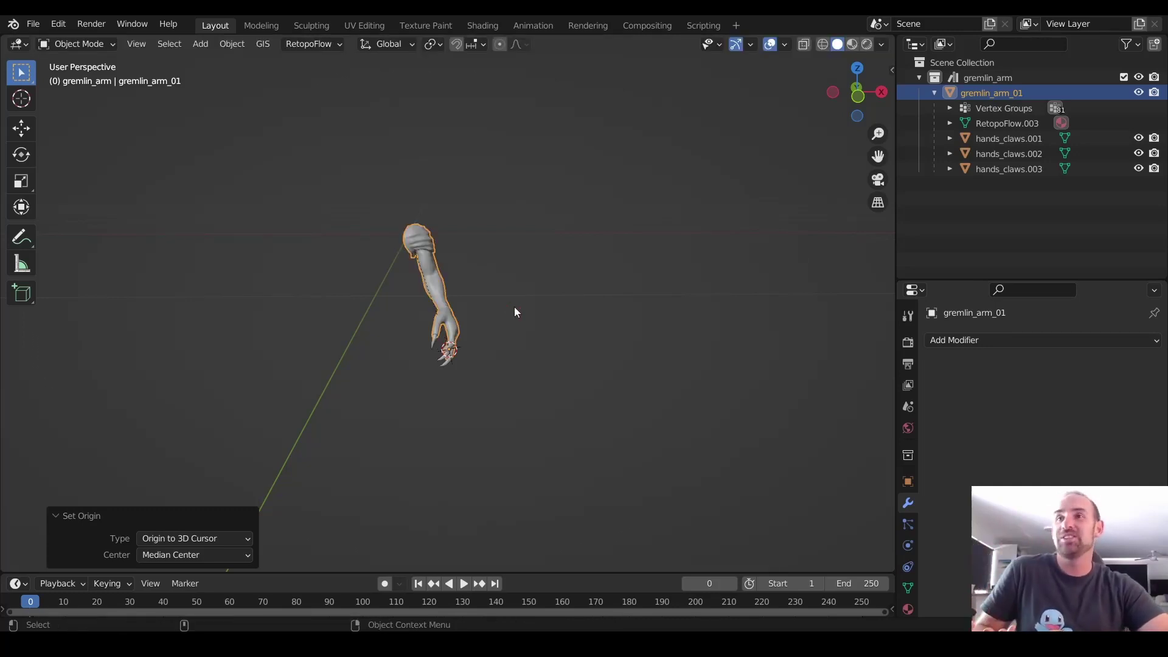
Undo the origin change of gremlin_arm_01 and inspect the origin at its shoulder cap
middle_drag(506, 300, 458, 247)
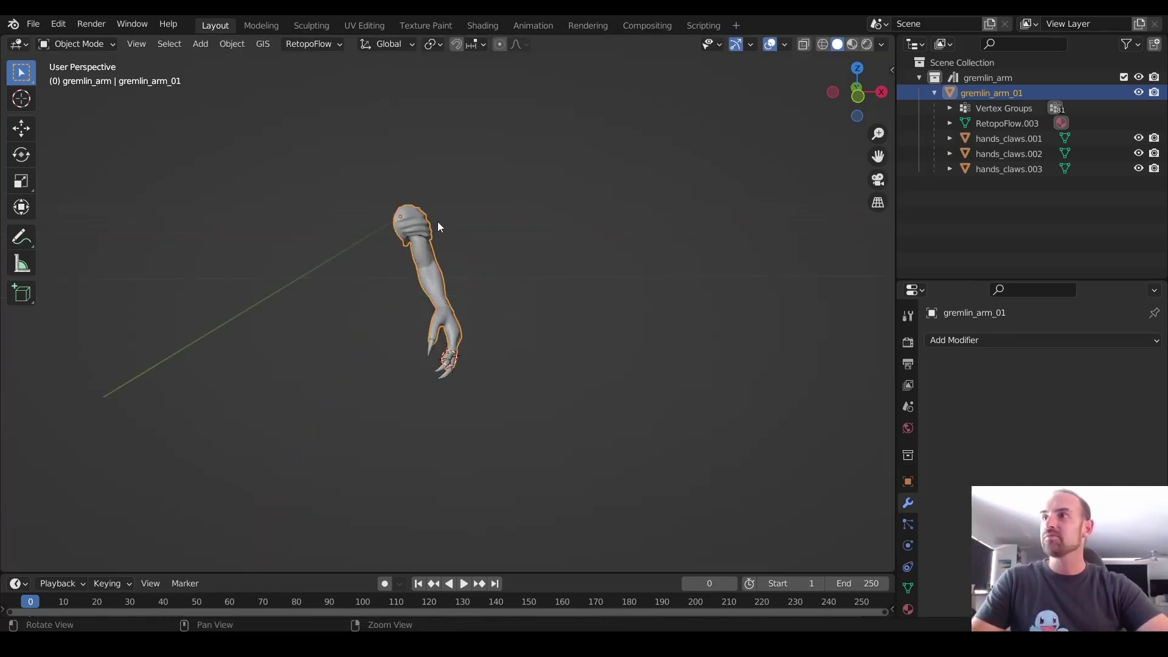
alt+drag(438, 222, 466, 258)
alt+right_drag(465, 258, 446, 208)
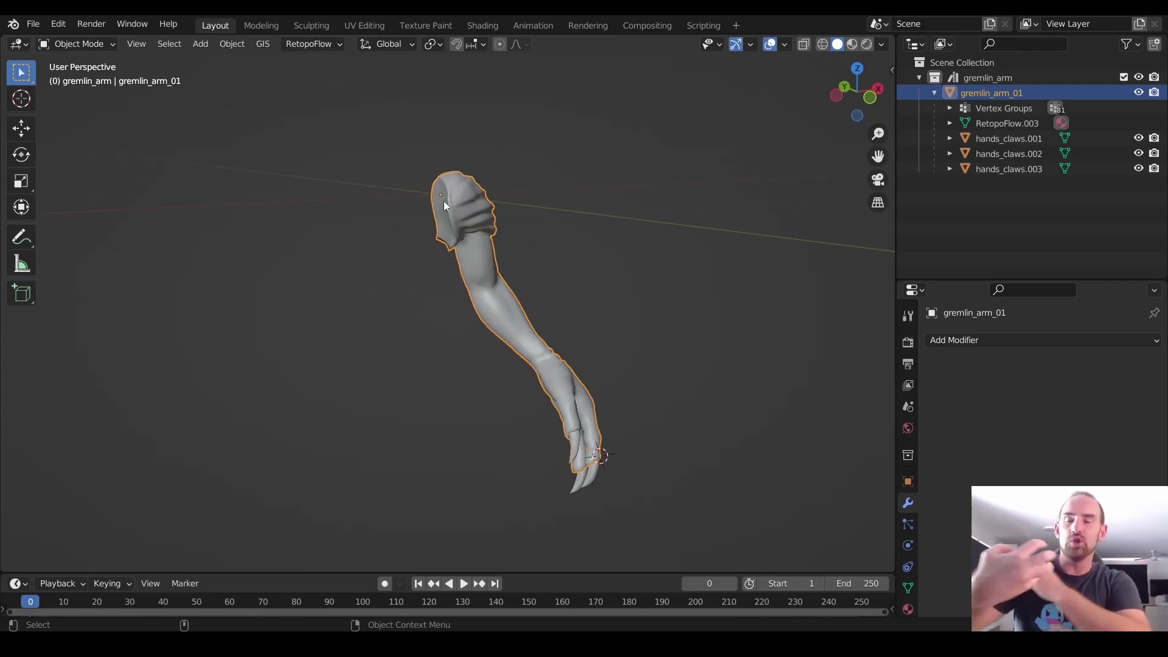
scroll(446, 198, down, 3)
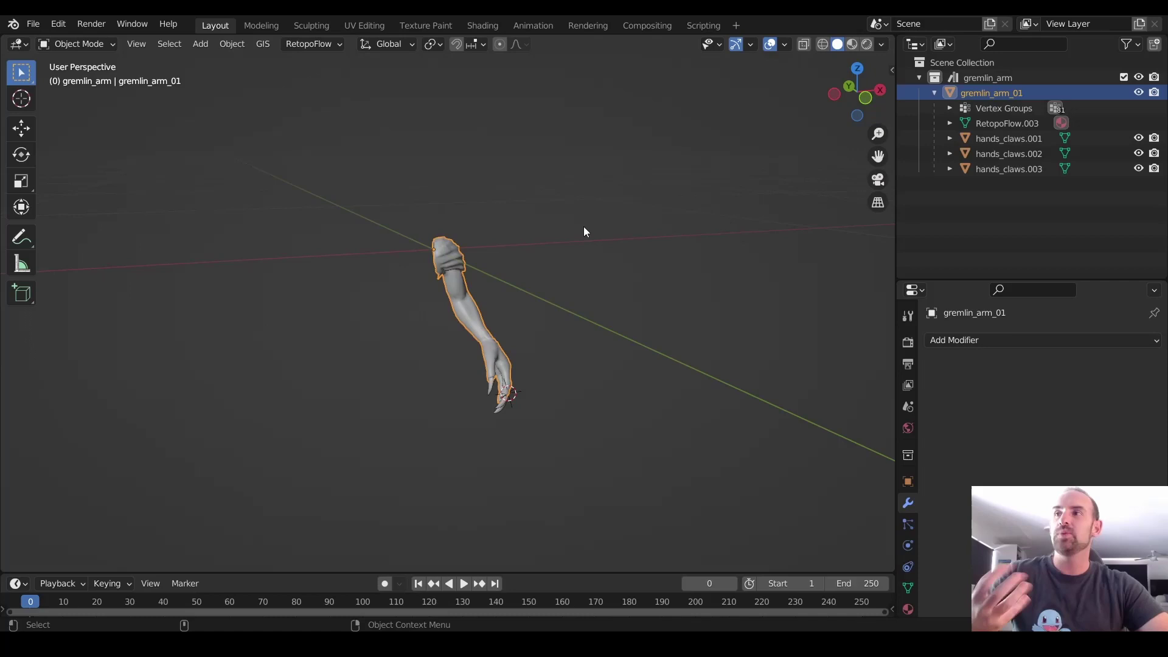
mouse_move(584, 231)
middle_down()
mouse_move(617, 230)
mouse_move(571, 223)
middle_up()
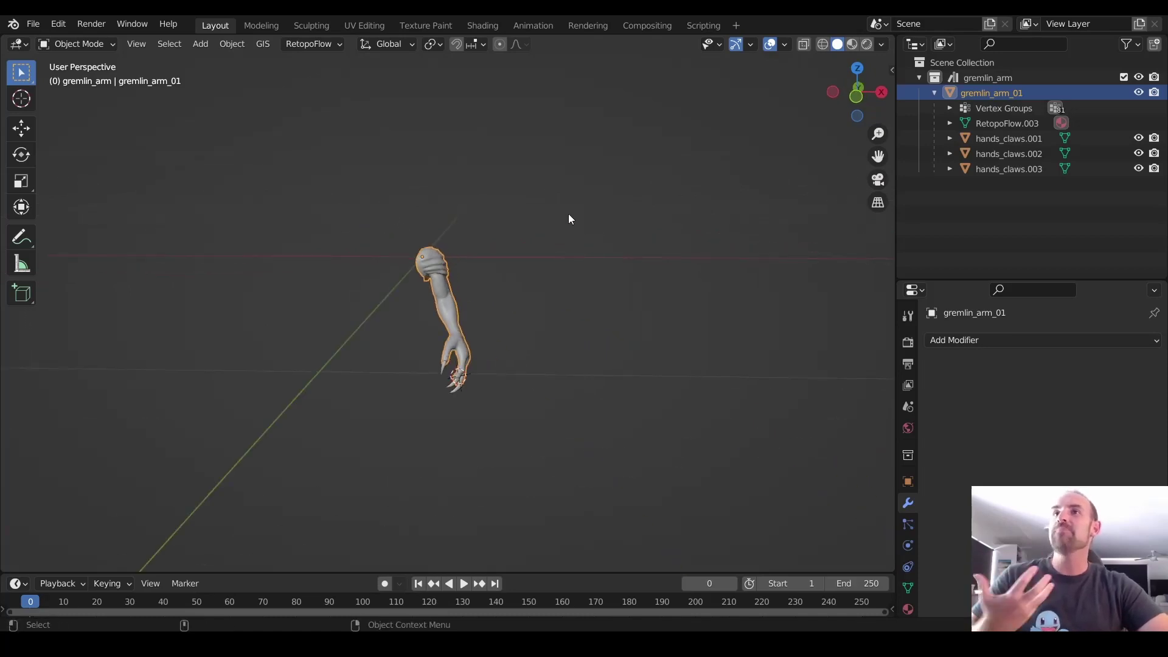
Look at the asset marking options of the gremlin_arm collection, and collapse the hierarchy of gremlin_arm_01 in the Outliner
click(985, 79)
right_click(984, 79)
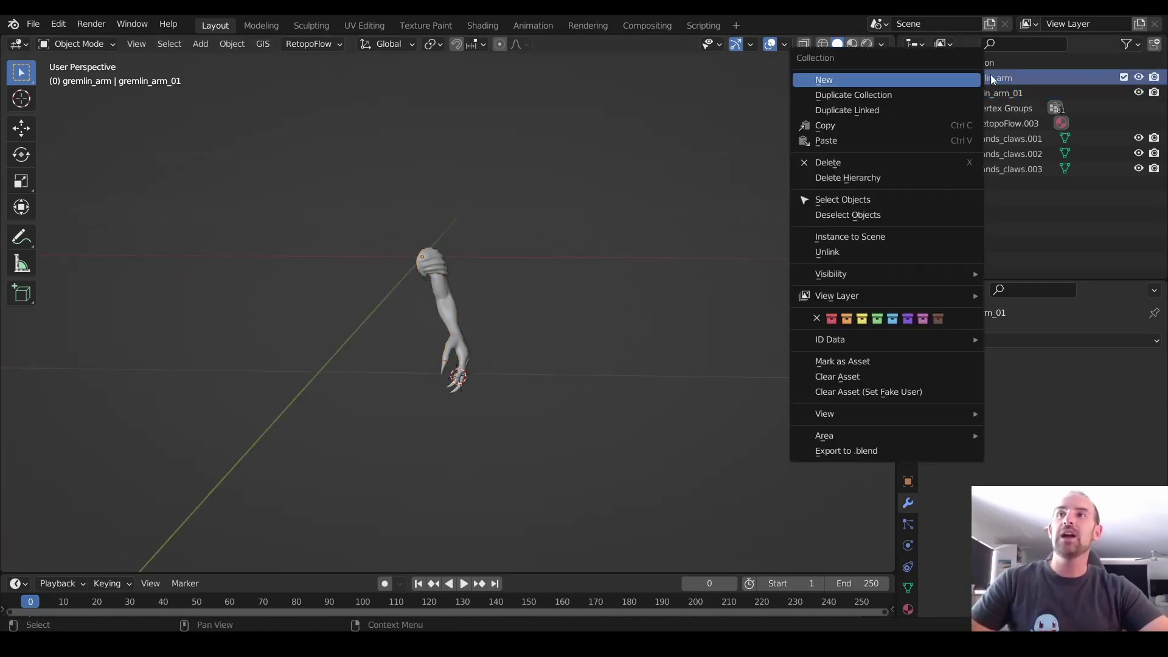
click(988, 91)
click(934, 92)
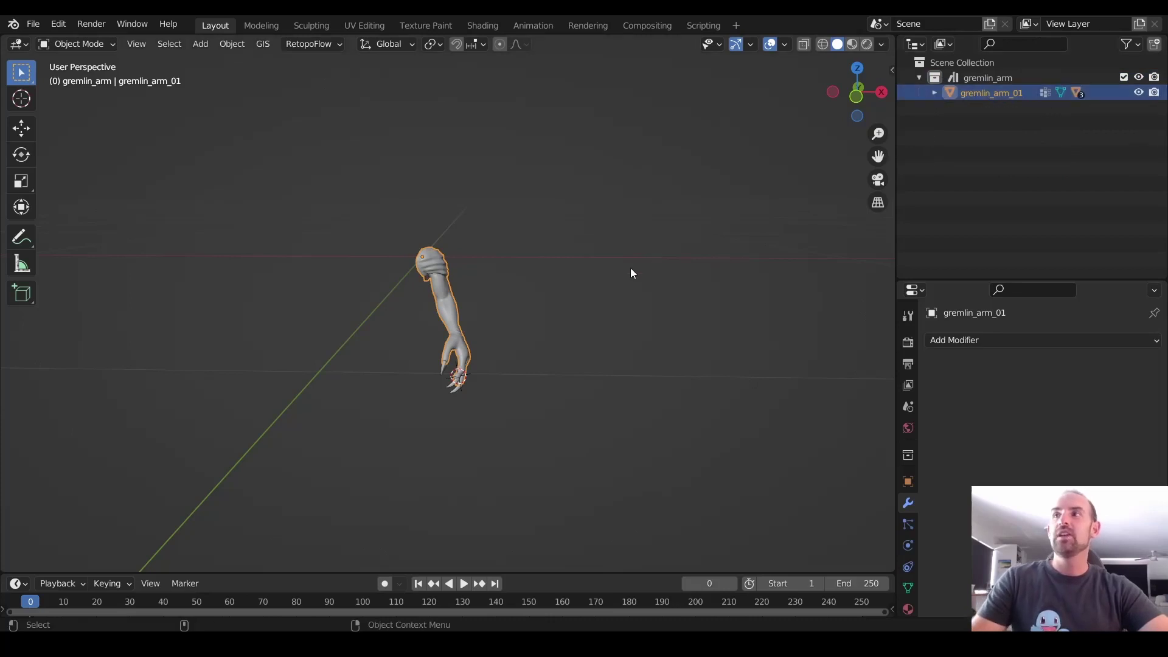
Save the arm file as Gremlin_arm_01.blend in the BaseMeshes_BAM - Collections folder
scroll(547, 278, up, 3)
shift+middle_drag(547, 278, 586, 237)
scroll(567, 283, up, 1)
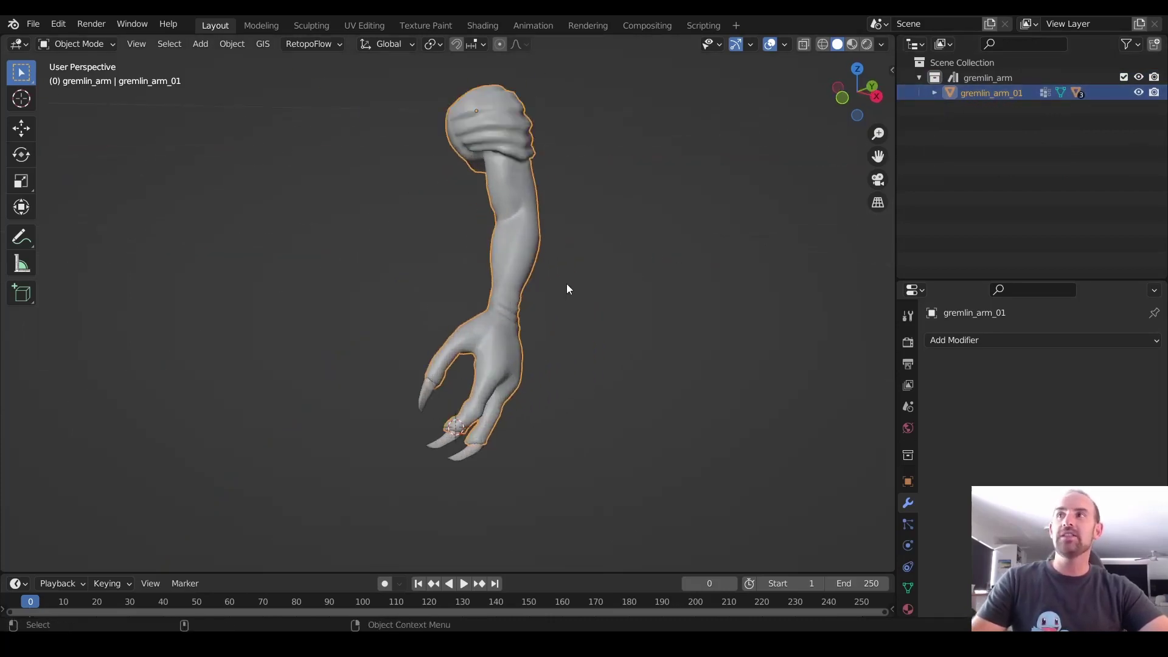
scroll(567, 280, down, 2)
shift+middle_drag(567, 280, 579, 326)
click(46, 23)
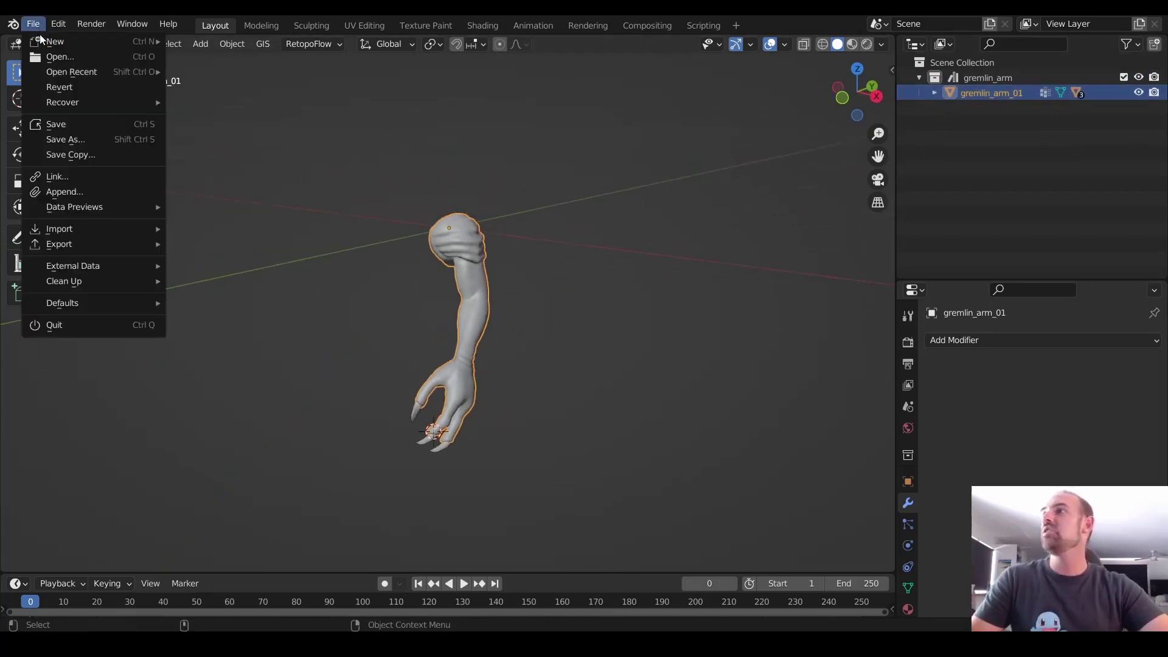
click(62, 136)
click(506, 110)
key(ctrl+v)
key(Return)
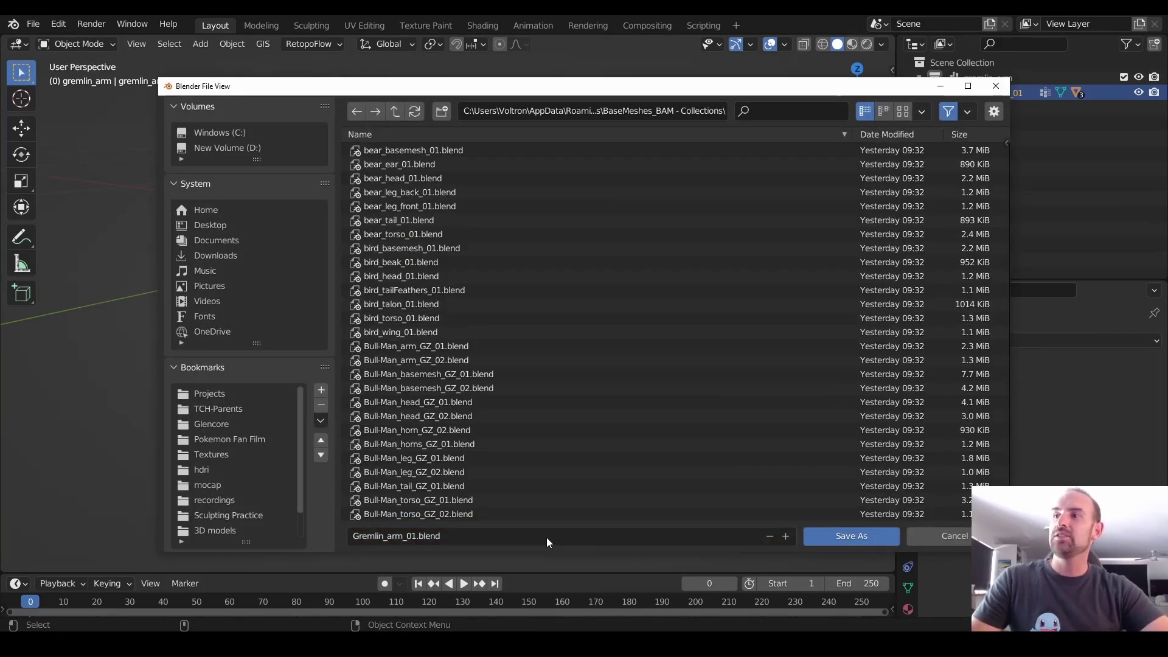
click(838, 538)
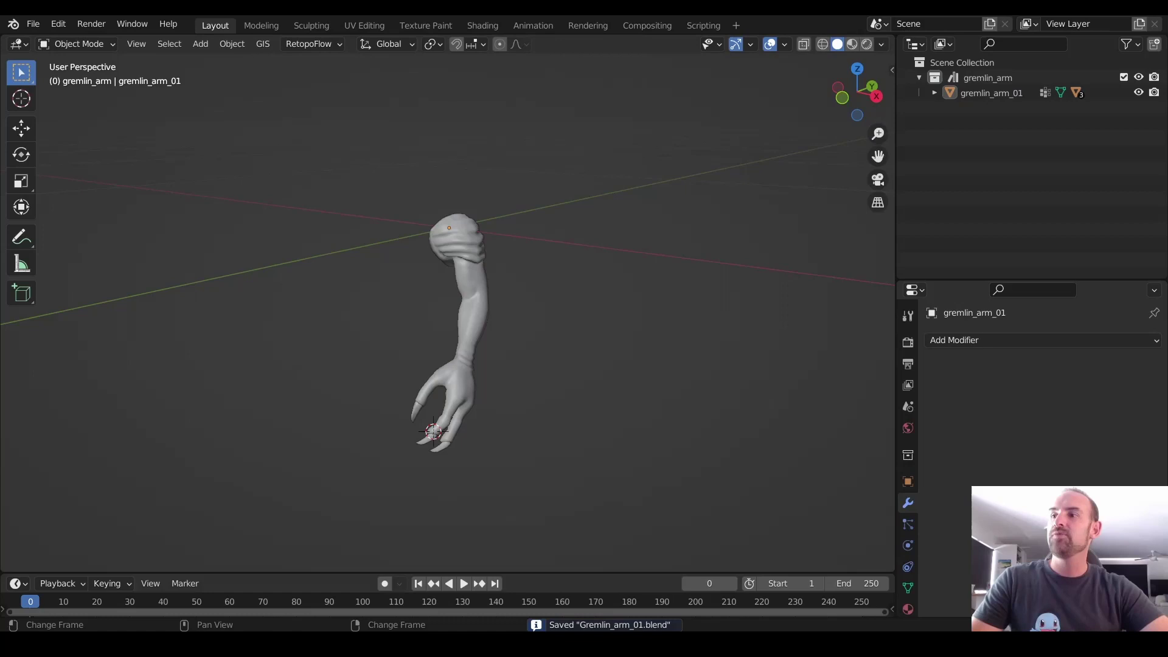
Switch to the Blender window with the gremlin basemesh and refresh the CKTB Assets library
click(458, 600)
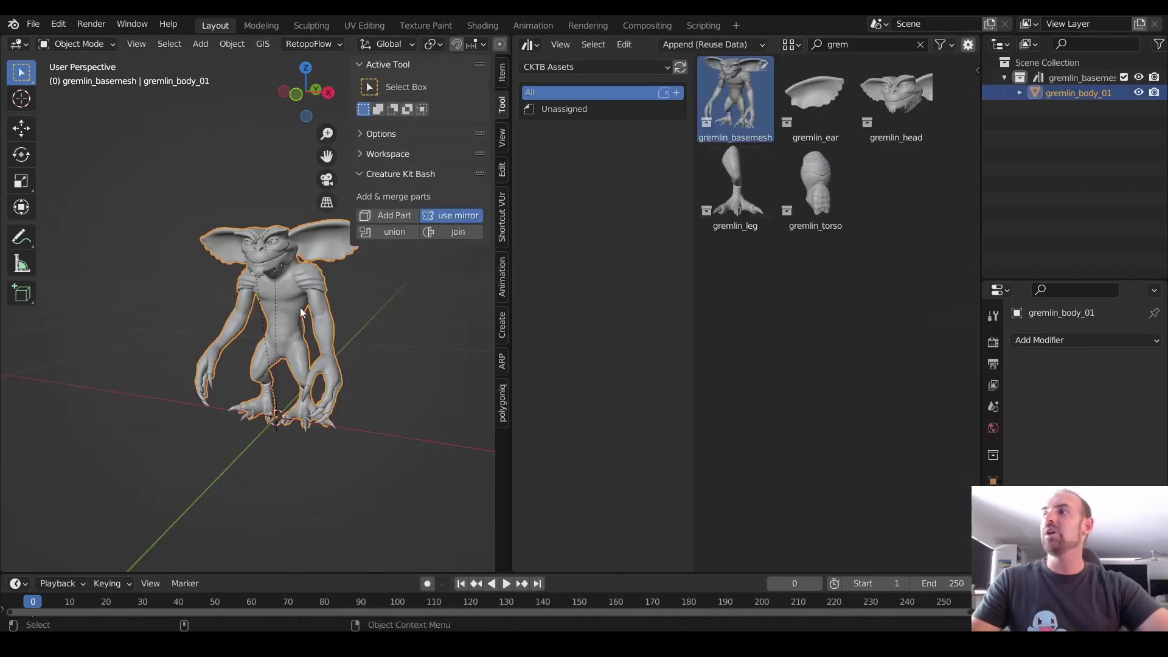
shift+middle_drag(380, 260, 370, 272)
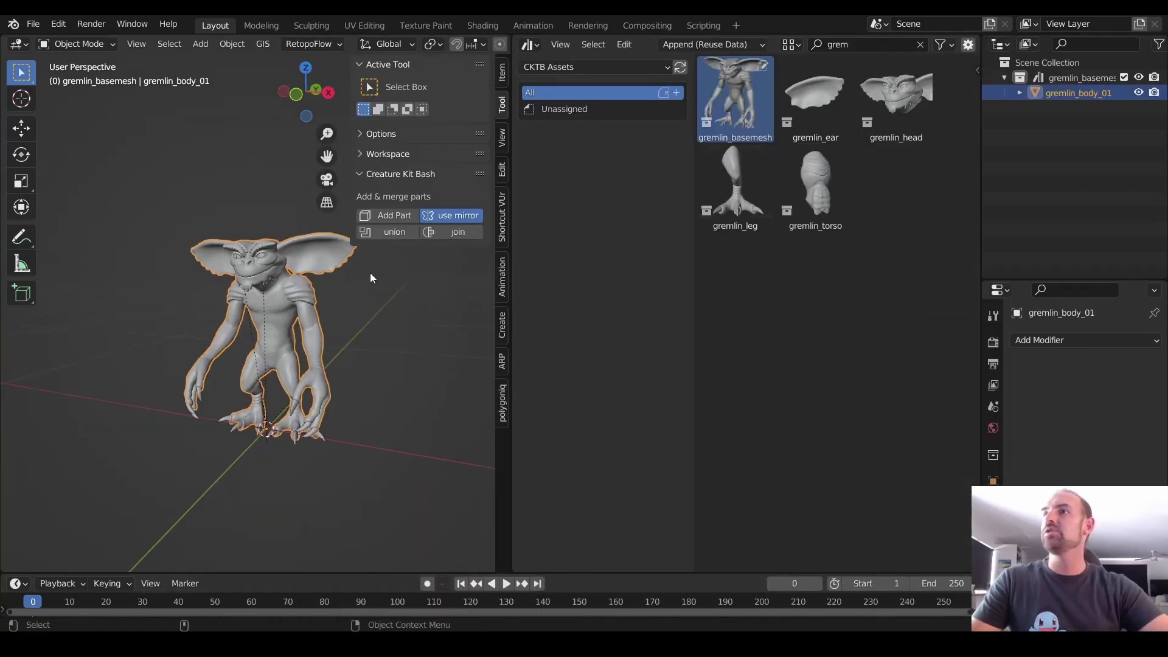
click(681, 67)
Place the gremlin_arm asset as a collection instance beside the gremlin basemesh
click(736, 107)
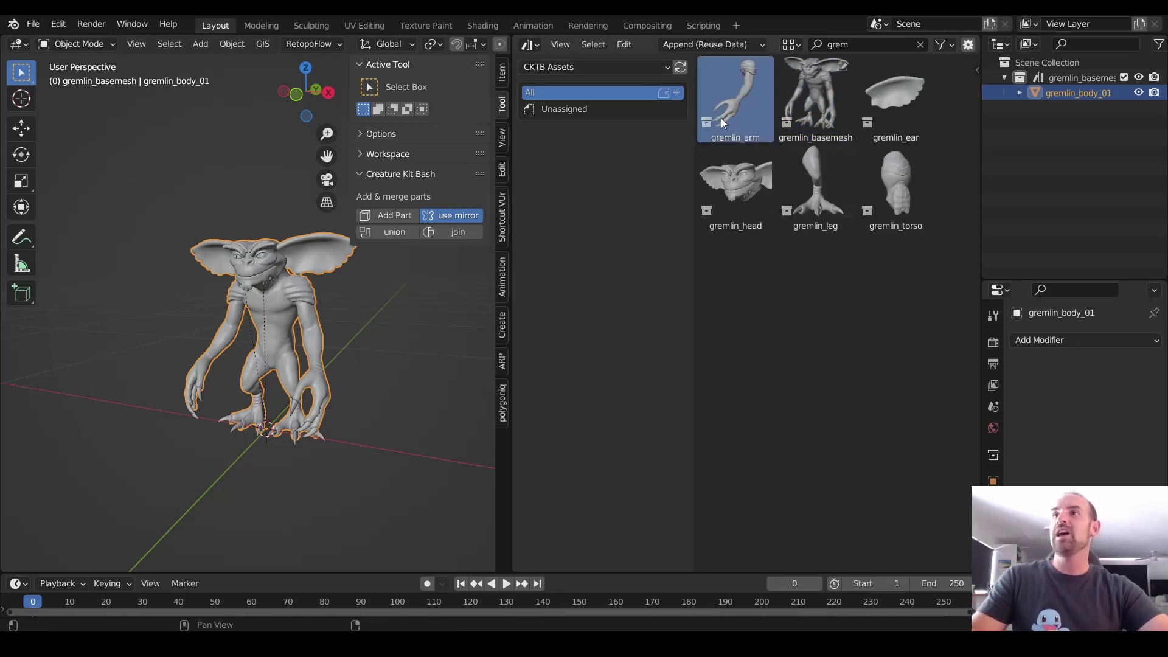
drag(722, 118, 402, 373)
mouse_move(433, 369)
middle_down()
mouse_move(370, 369)
mouse_move(431, 370)
middle_up()
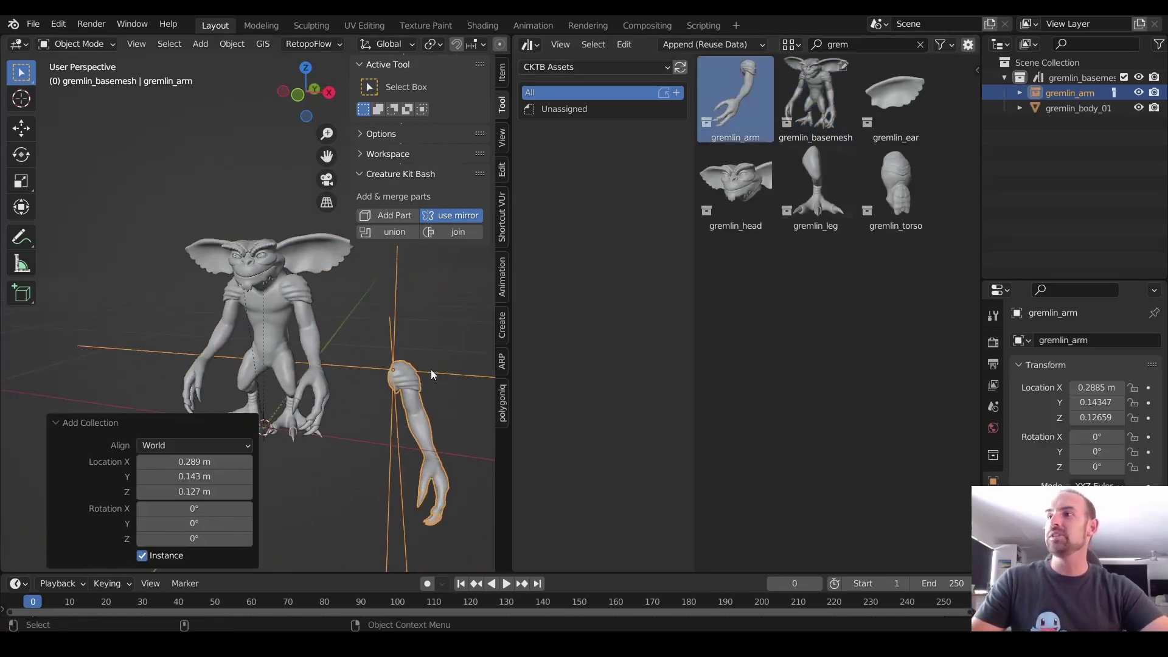
Undo the placed arm instance and use Add Part to put gremlin_arm on the body's torso with mirroring
click(389, 216)
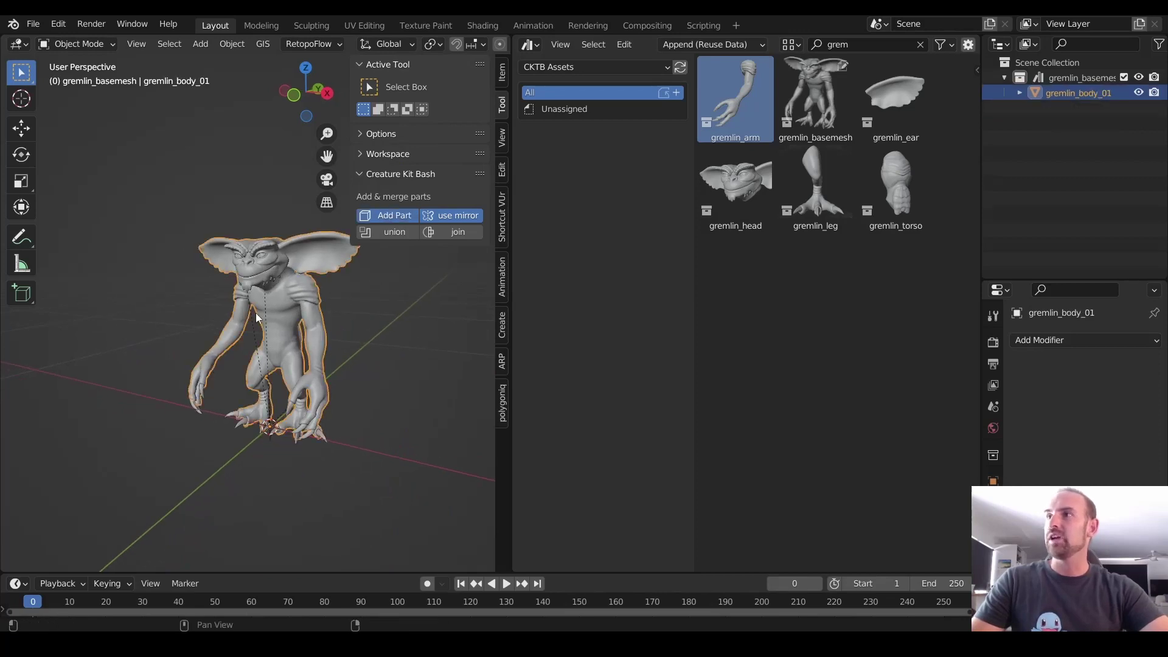
click(275, 220)
mouse_move(326, 393)
middle_down()
mouse_move(244, 387)
mouse_move(263, 382)
mouse_move(247, 403)
mouse_move(376, 375)
mouse_move(323, 401)
mouse_move(140, 389)
mouse_move(326, 386)
middle_up()
Pose the mirrored gremlin arms forward from the torso with a free trackball rotation and inspect both sides
key(r)
click(383, 381)
key(r)
key(r)
click(347, 378)
click(346, 378)
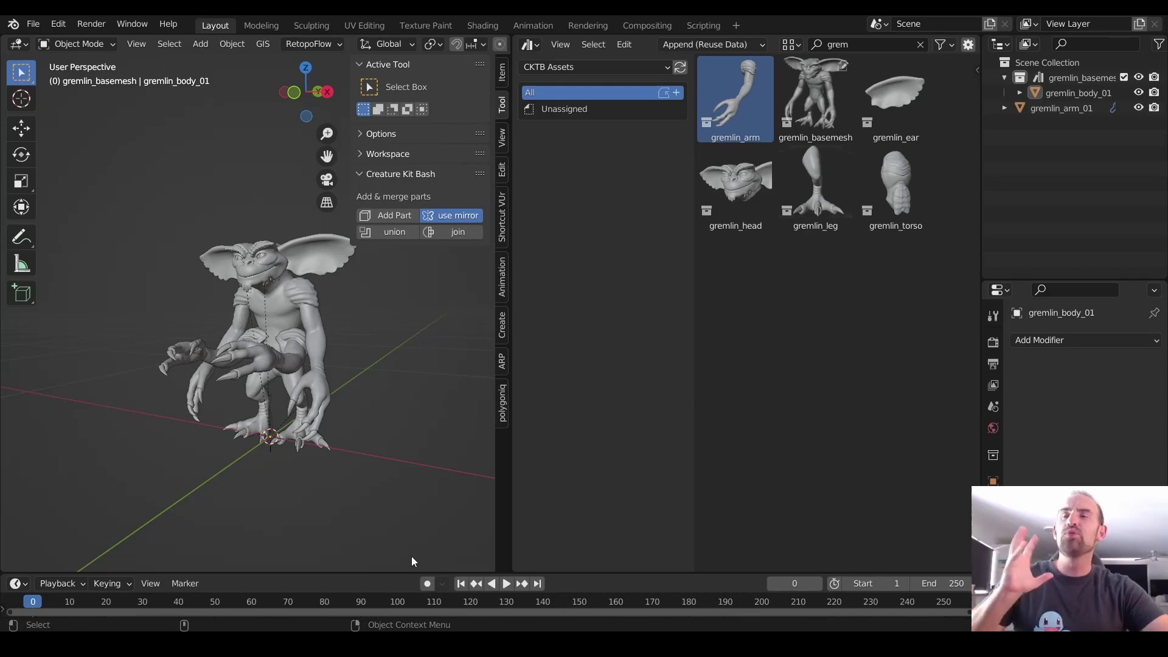
scroll(402, 446, up, 1)
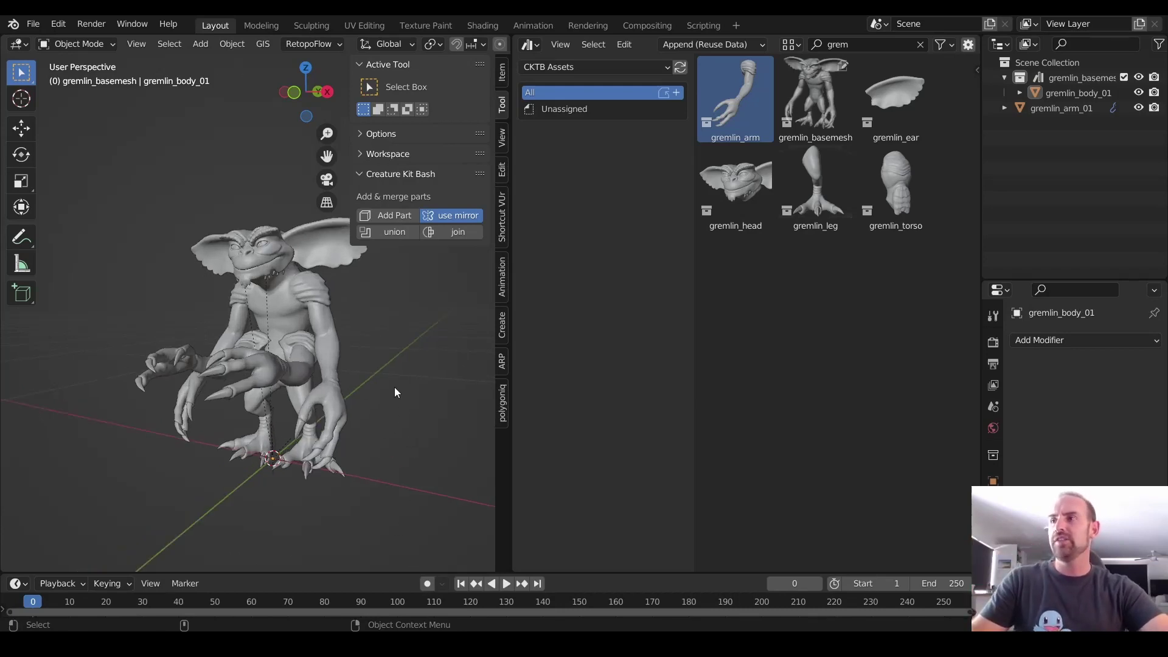
scroll(333, 373, up, 2)
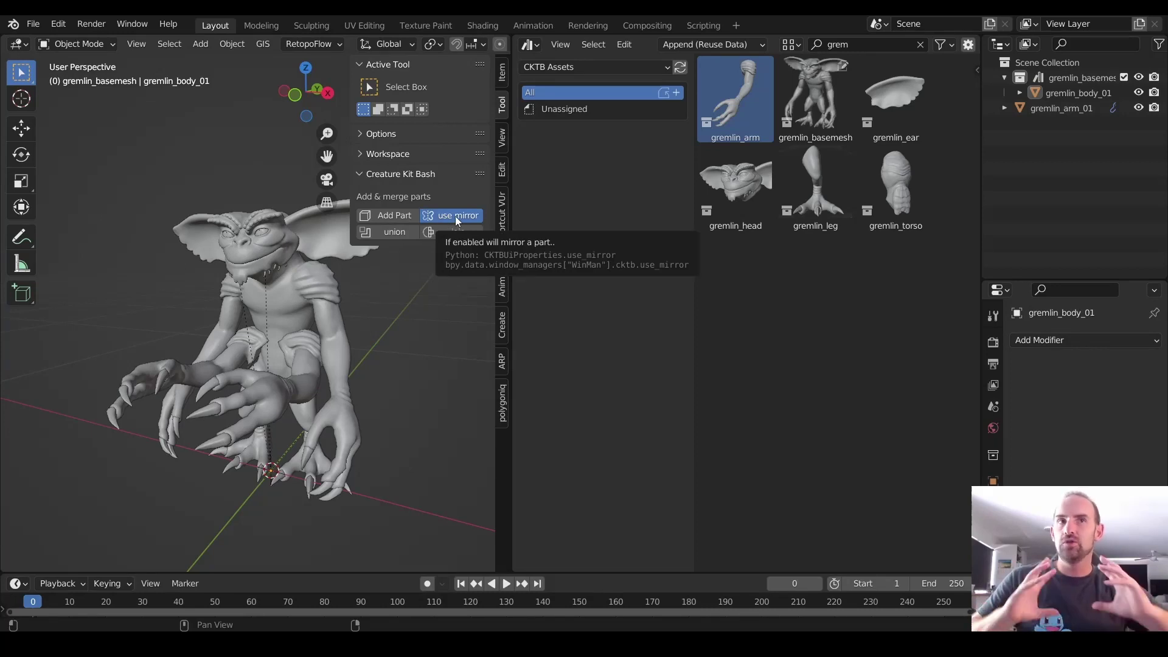
Switch to the Blender window with the gremlin arm file and select gremlin_arm_01
click(326, 595)
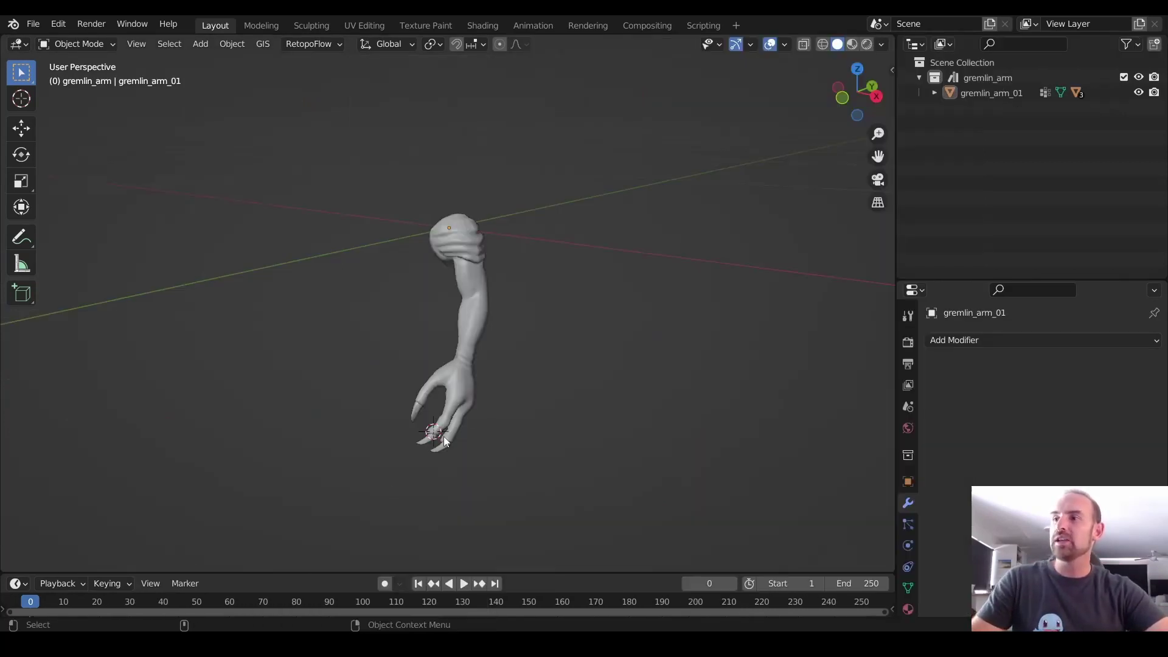
middle_drag(457, 337, 535, 336)
Try a Mirror modifier on the X axis for gremlin_arm_01, and remove it
click(942, 340)
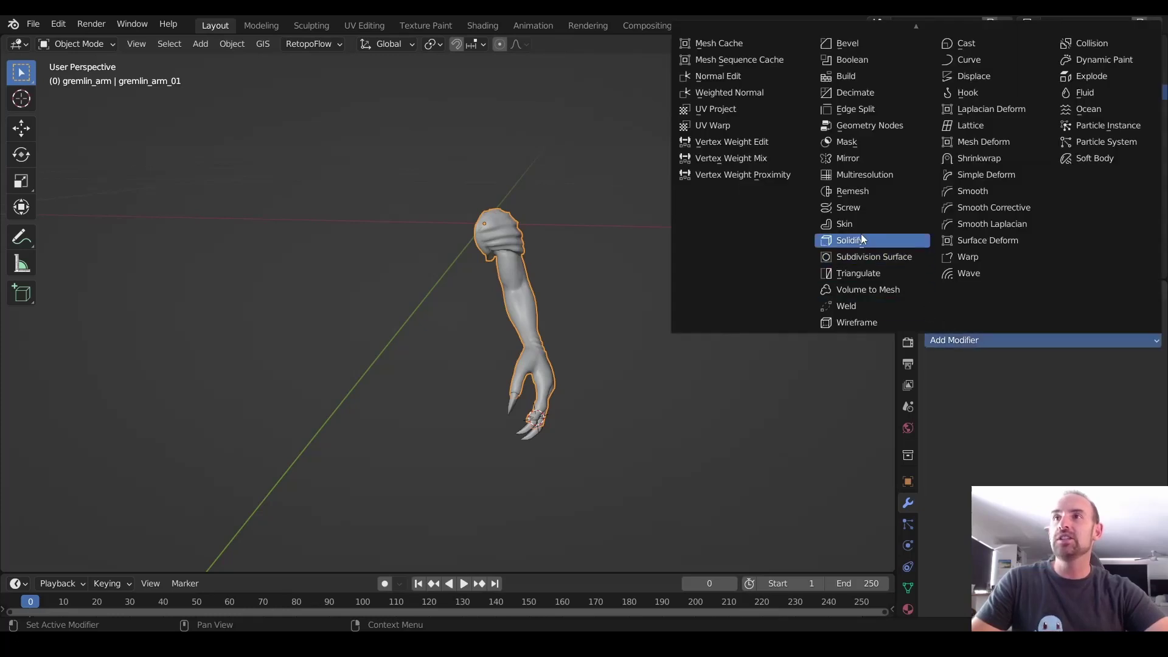
click(854, 158)
middle_drag(462, 255, 532, 244)
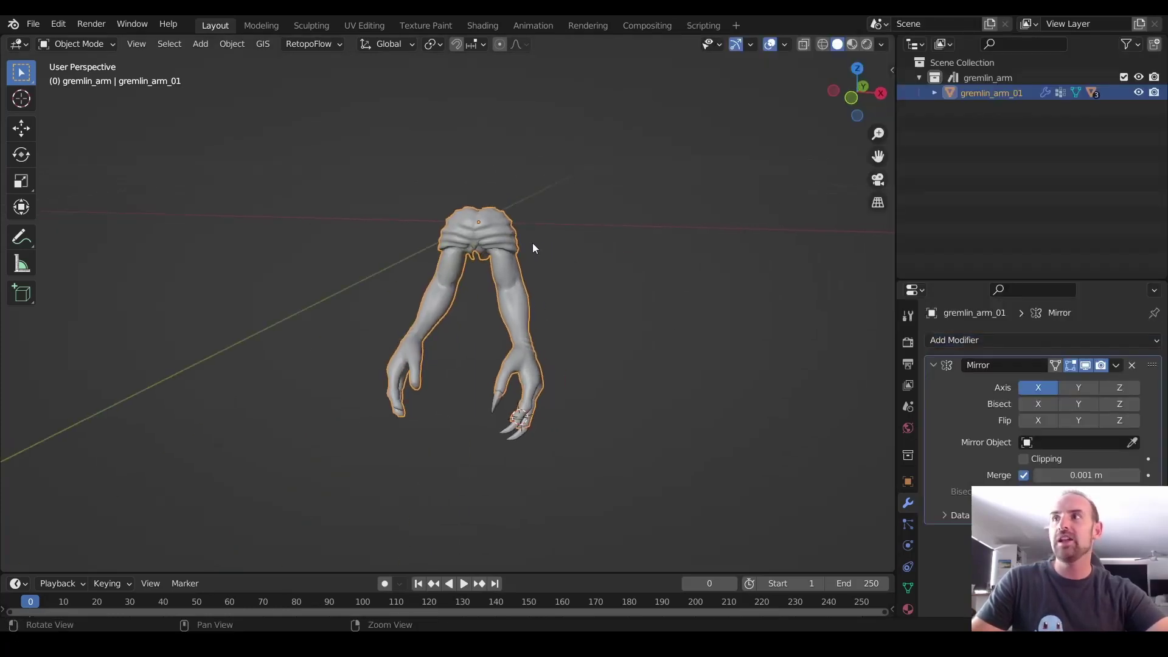
click(1132, 366)
click(980, 338)
key(Escape)
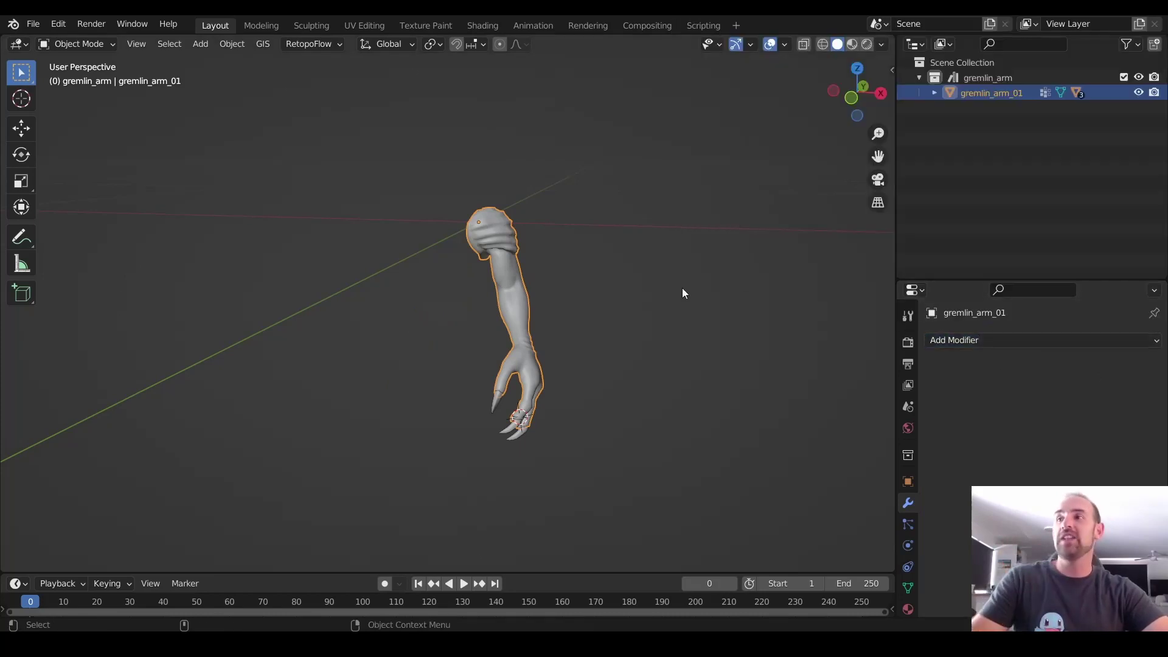
Add a Subdivision modifier with viewport level 1 to gremlin_arm_01 and save the file
scroll(682, 287, up, 3)
middle_drag(674, 277, 626, 292)
key(ctrl+1)
key(ctrl+s)
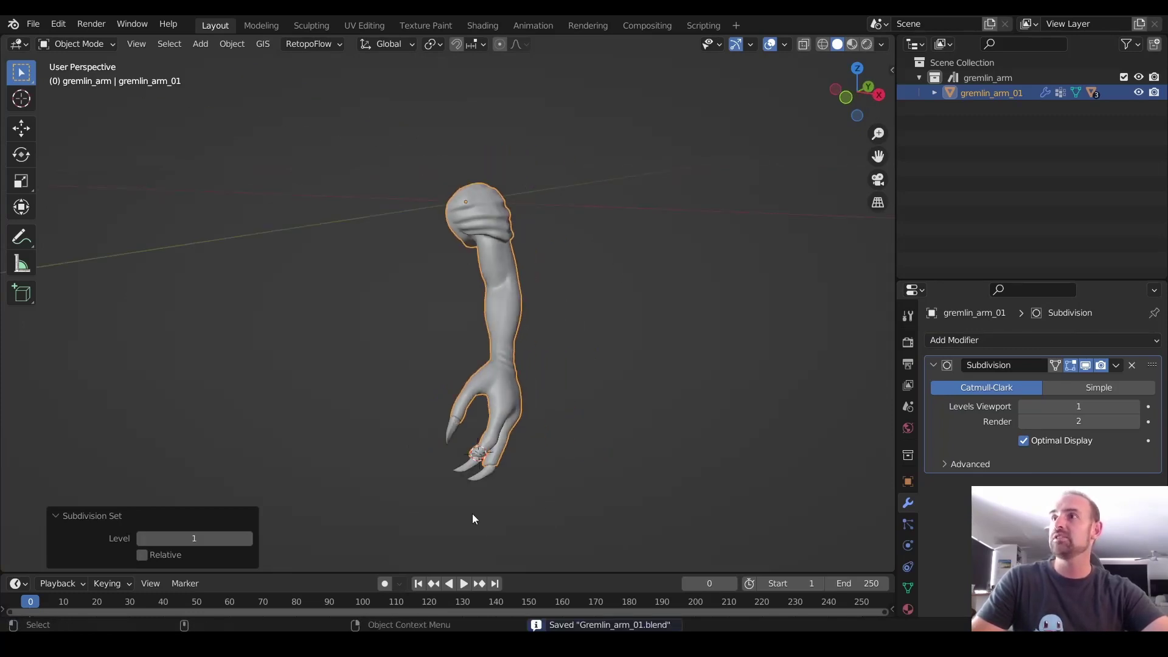
Switch to the gremlin basemesh window and delete the added gremlin_arm_01 together with its claws
mouse_move(391, 629)
click(468, 589)
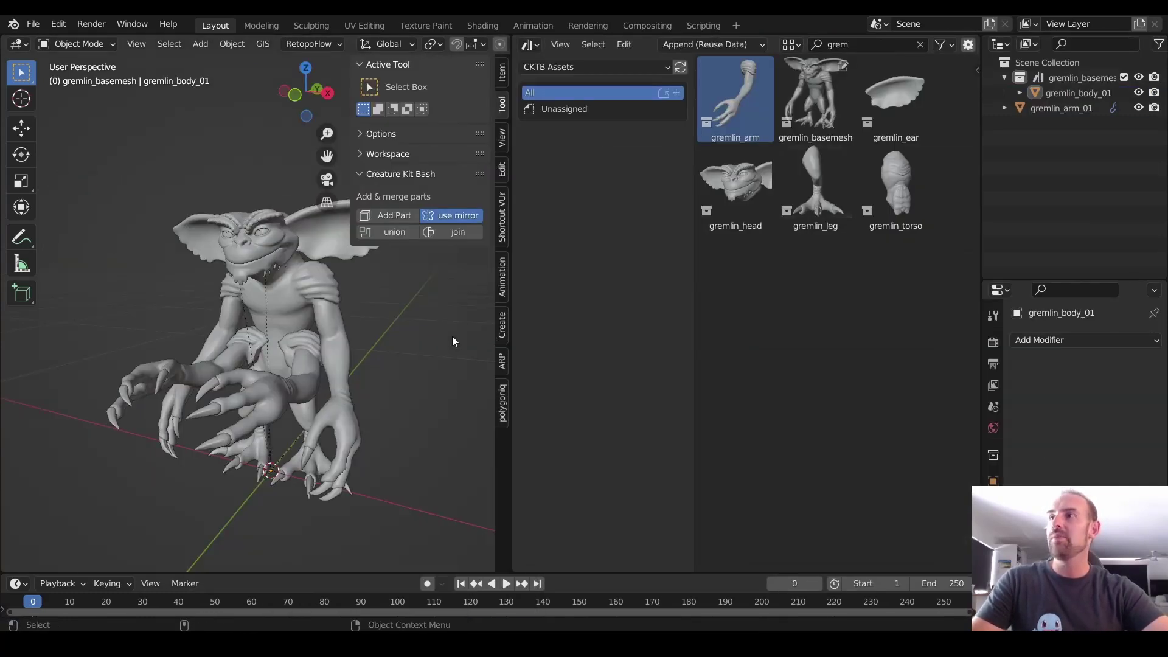
right_click(1046, 109)
click(1030, 163)
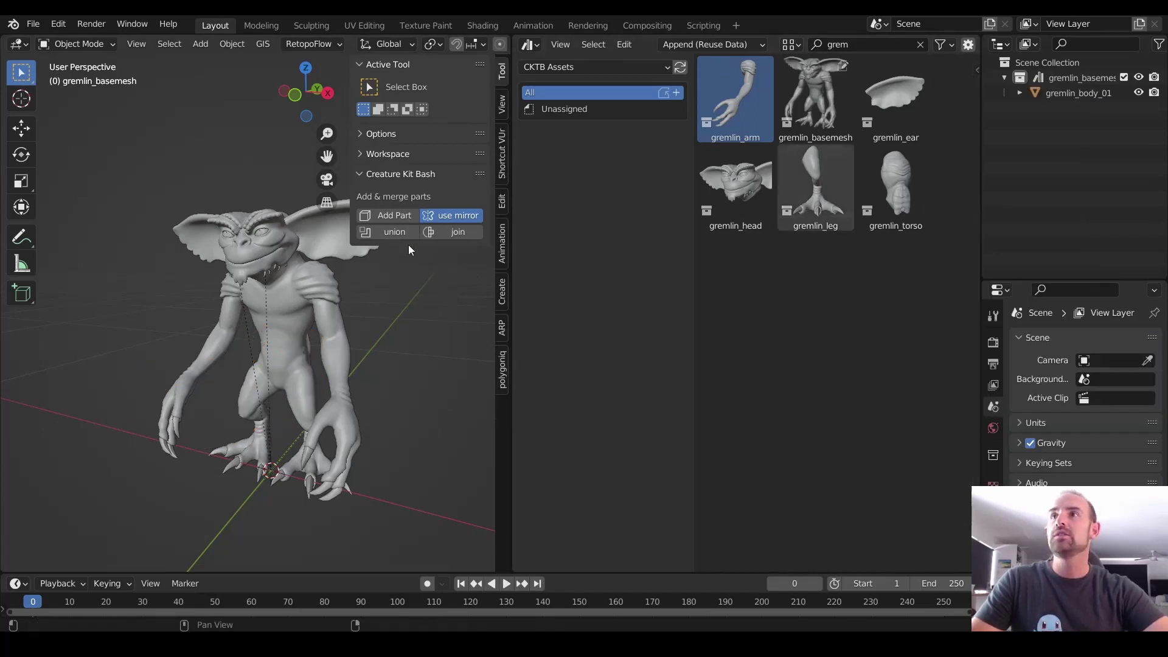
Refresh the CKTB Assets library and add gremlin_arm to the scene again with Add Part
click(680, 67)
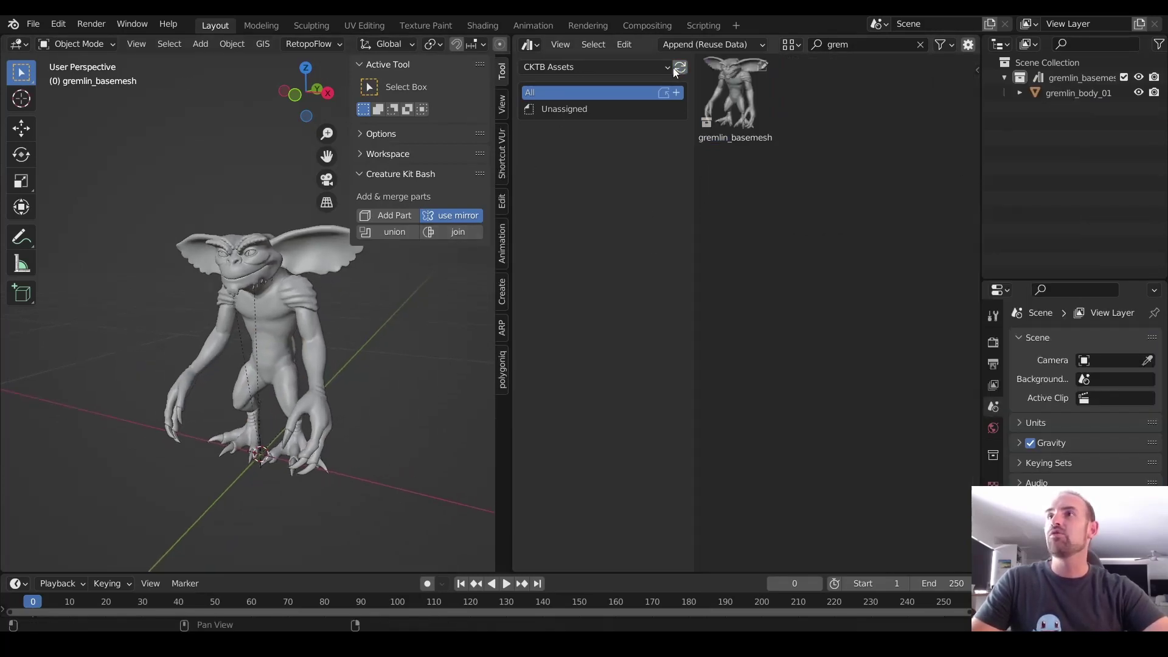
shift+middle_drag(343, 311, 326, 310)
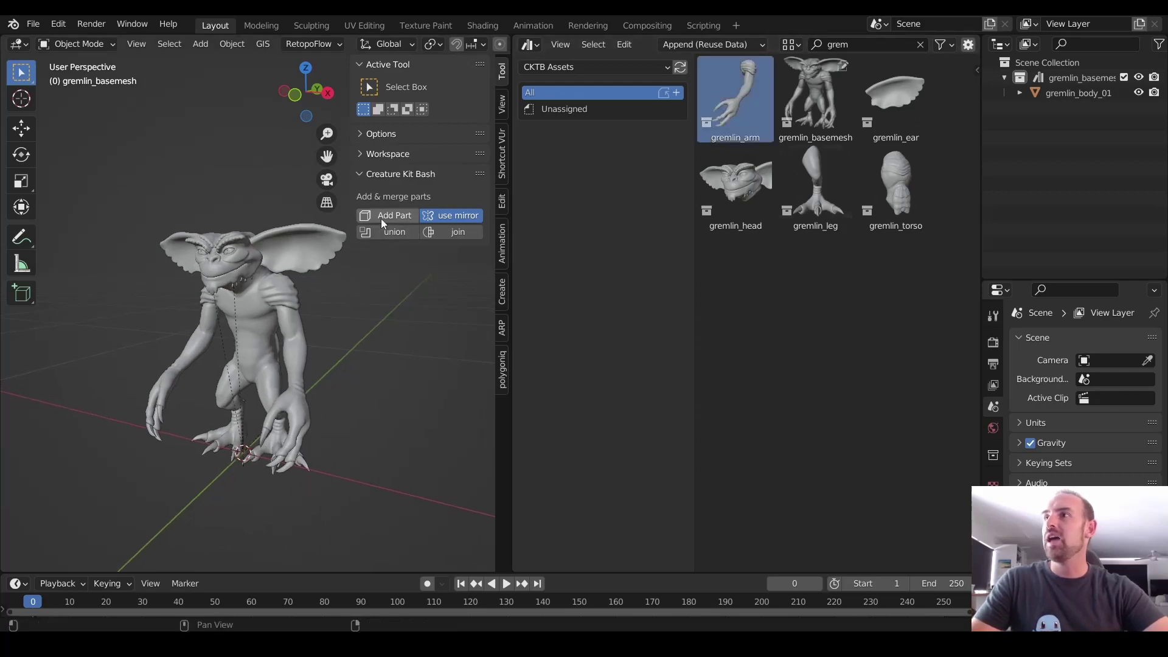
click(381, 218)
middle_drag(445, 229, 329, 243)
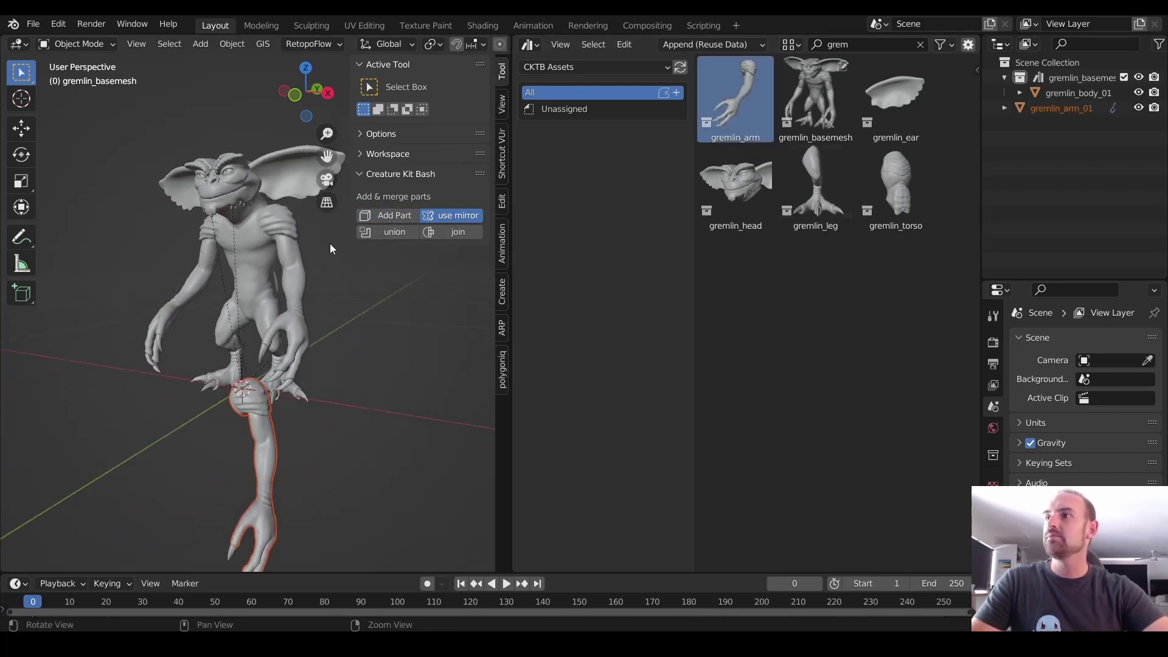
alt+drag(329, 243, 349, 239)
Select the added gremlin_arm_01, widen the Properties editor, and examine the arm's Subdivision modifier
click(264, 424)
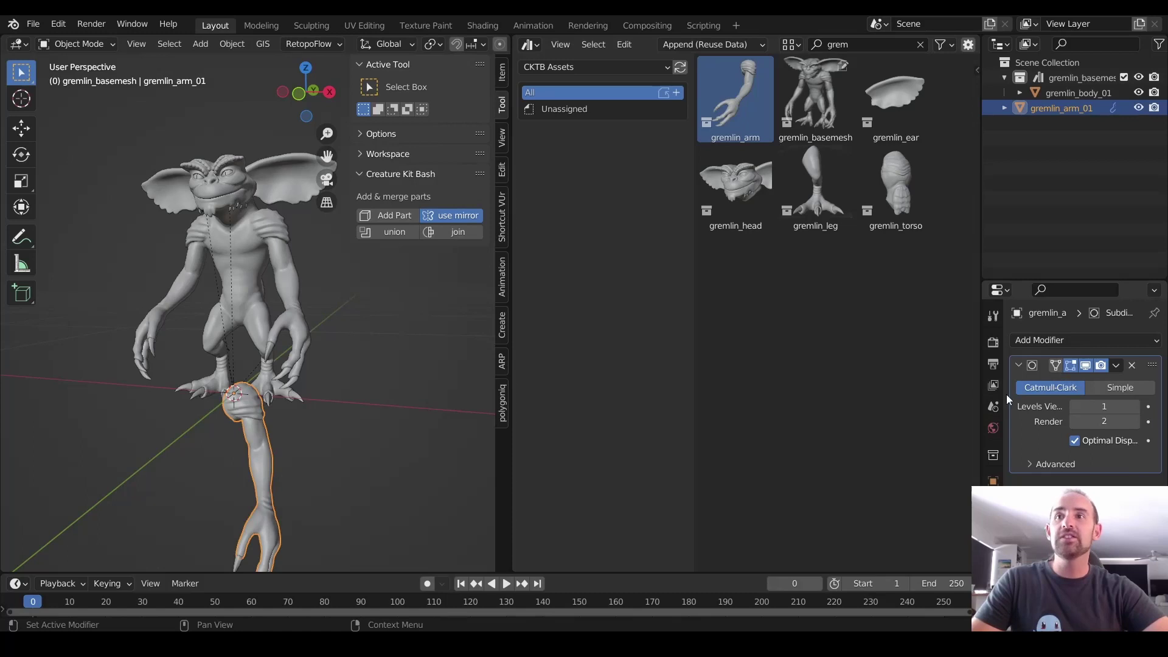
drag(1008, 400, 858, 399)
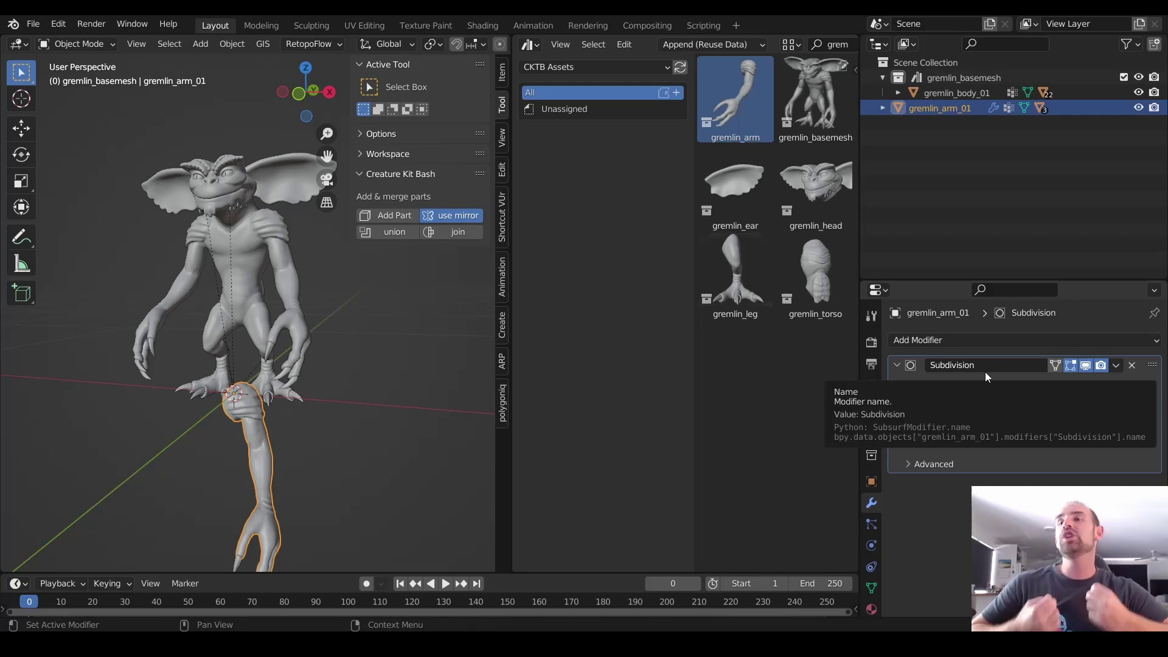
click(1118, 367)
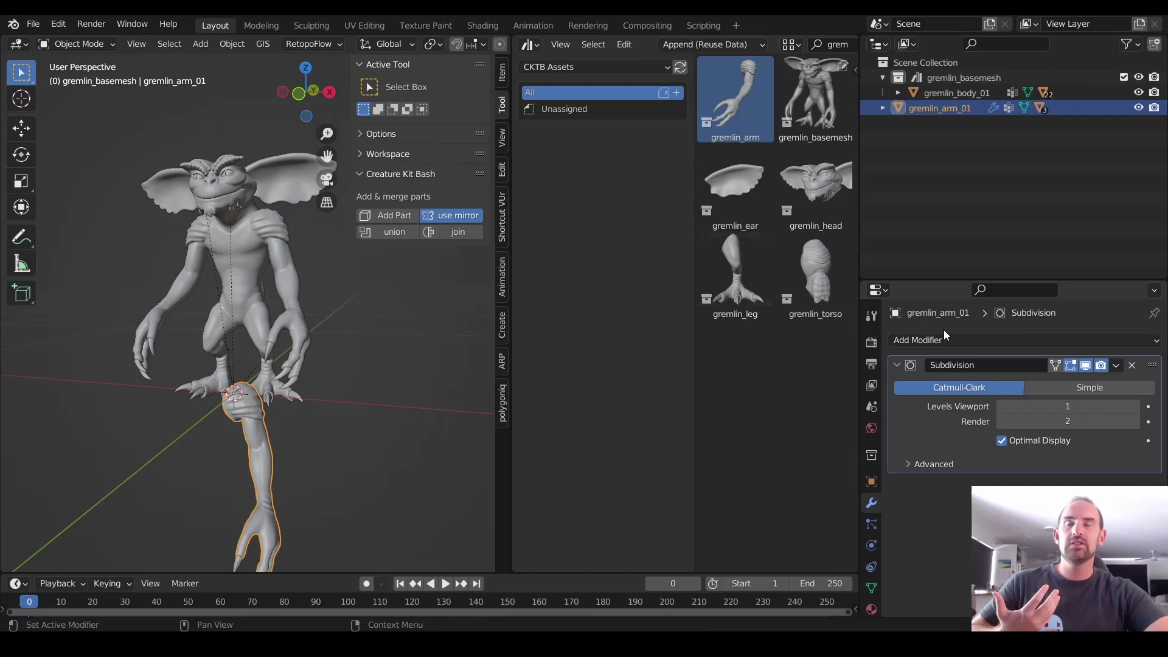